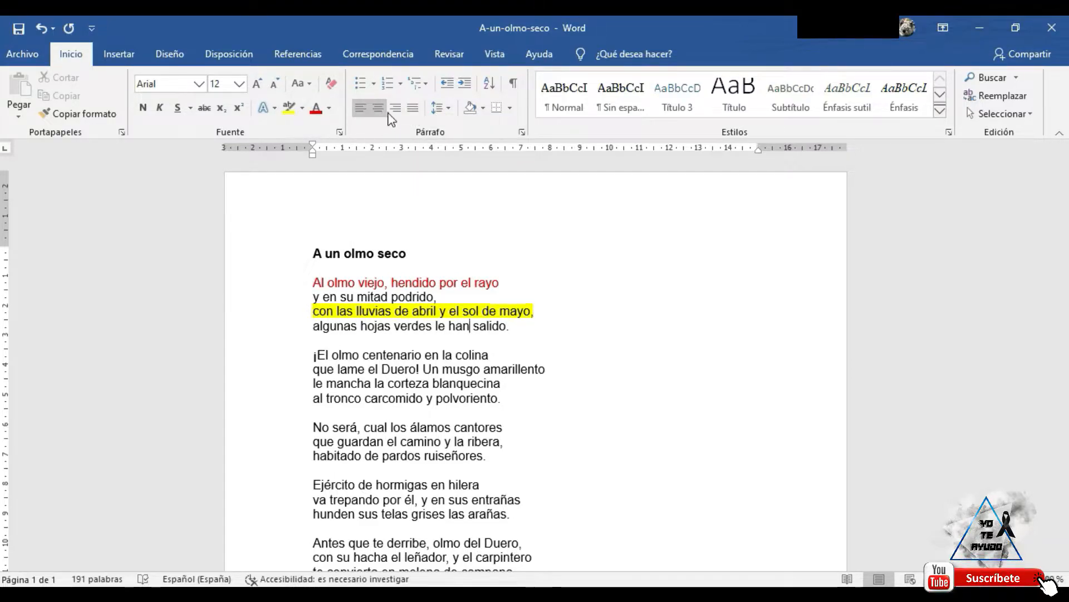
Center the poem's title and its first two stanzas
{"action": "key", "text": "Down"}
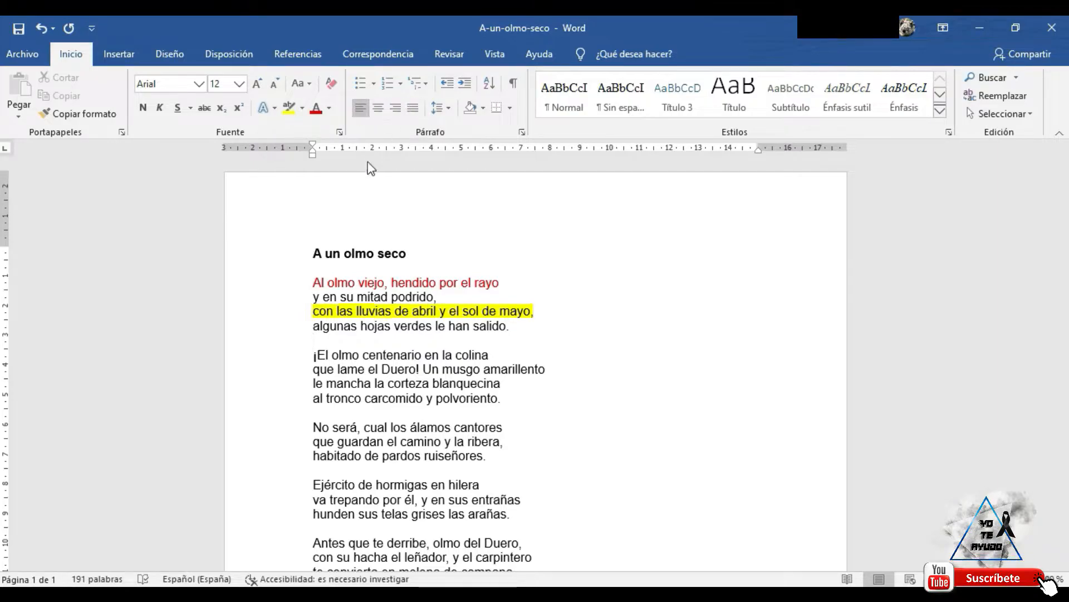
{"action": "left_click_drag", "start_coordinate": [309, 253], "coordinate": [508, 399]}
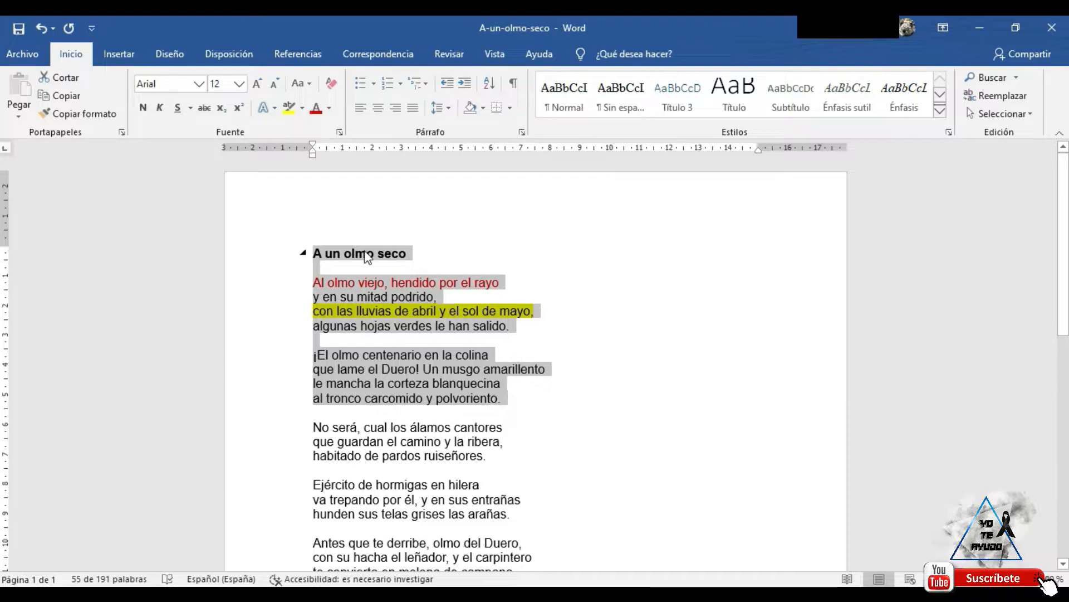
{"action": "left_click", "coordinate": [382, 108]}
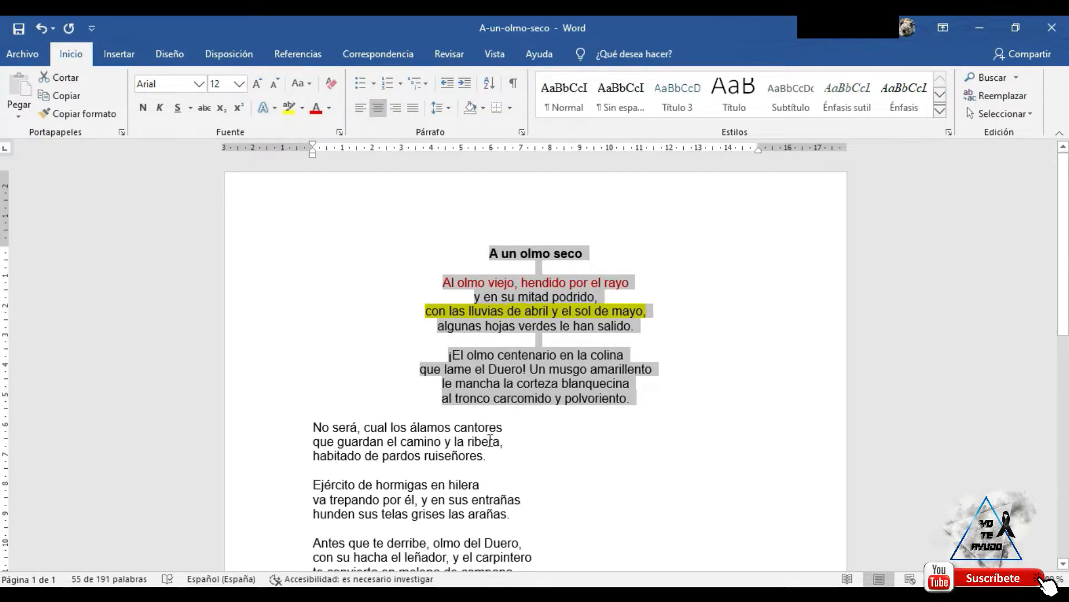
{"action": "left_click", "coordinate": [644, 469]}
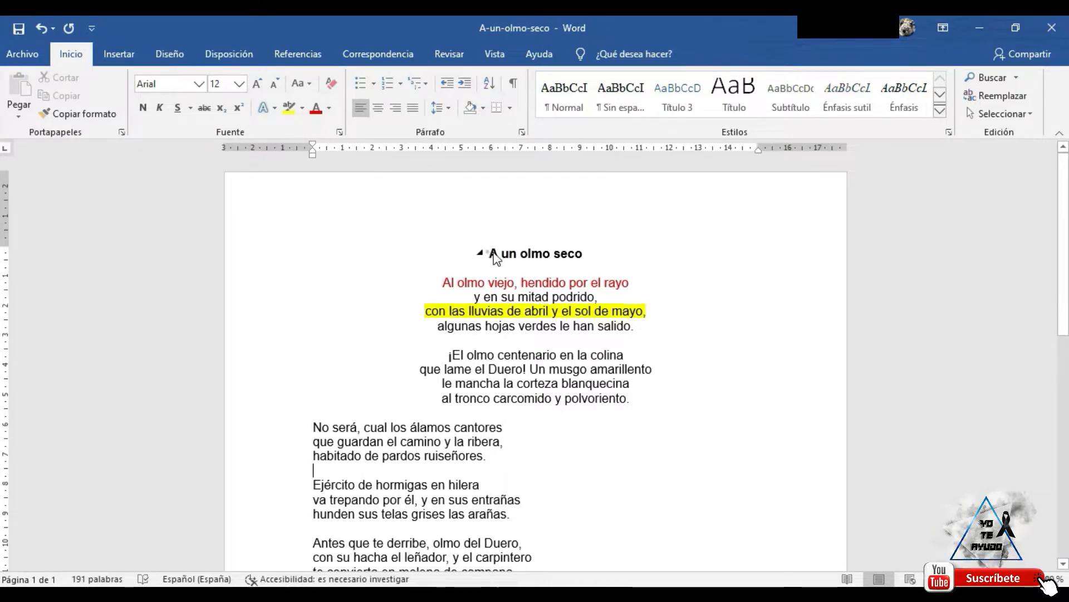
Right-align the title and first two stanzas, and switch the same text to justified alignment
{"action": "left_click_drag", "start_coordinate": [649, 401], "coordinate": [453, 246]}
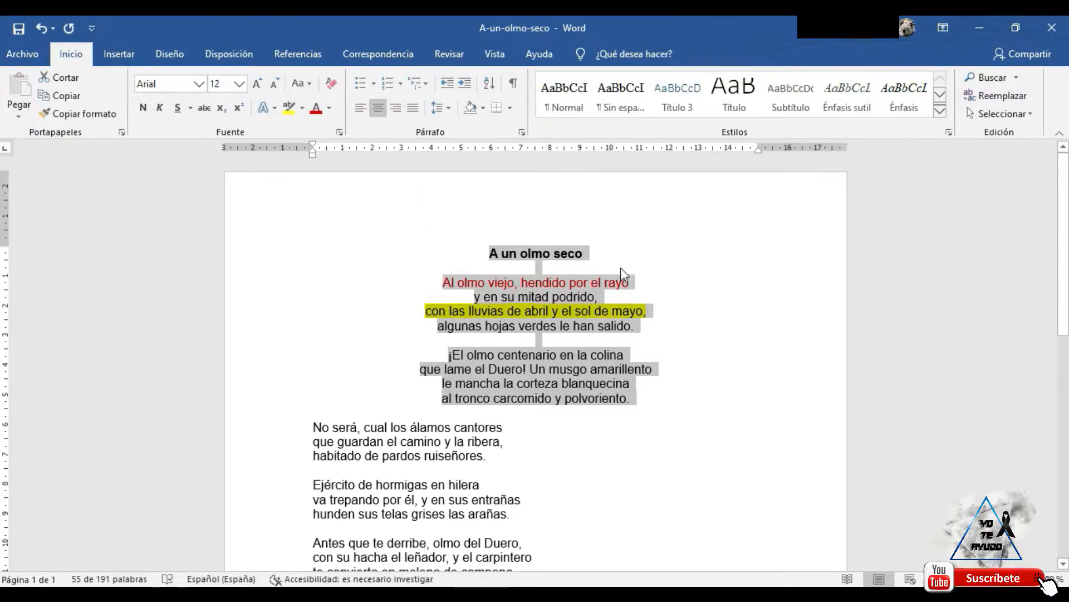
{"action": "left_click", "coordinate": [395, 107]}
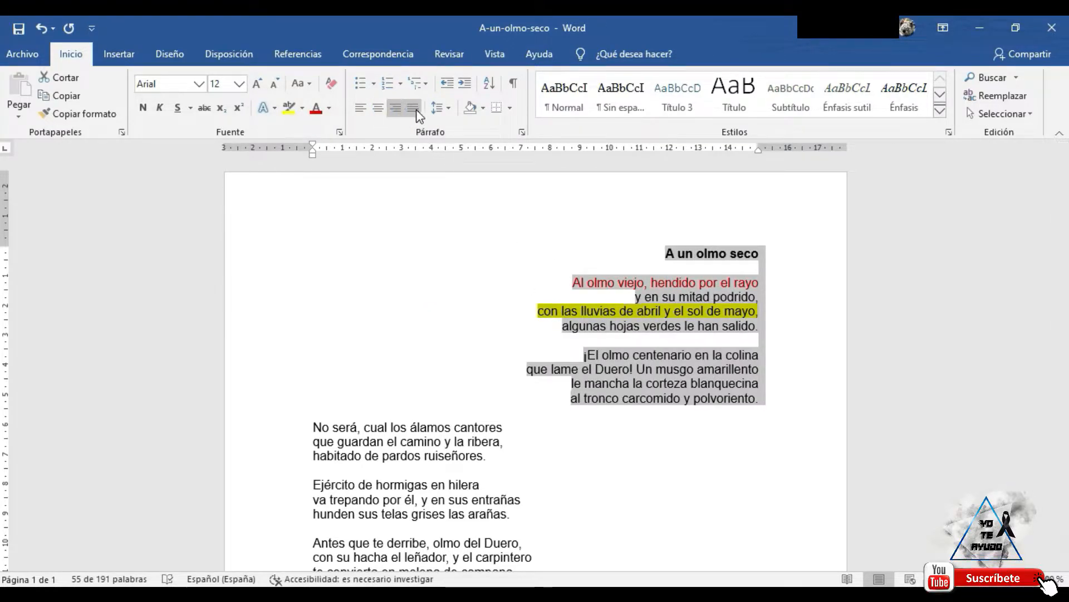
{"action": "left_click", "coordinate": [413, 112]}
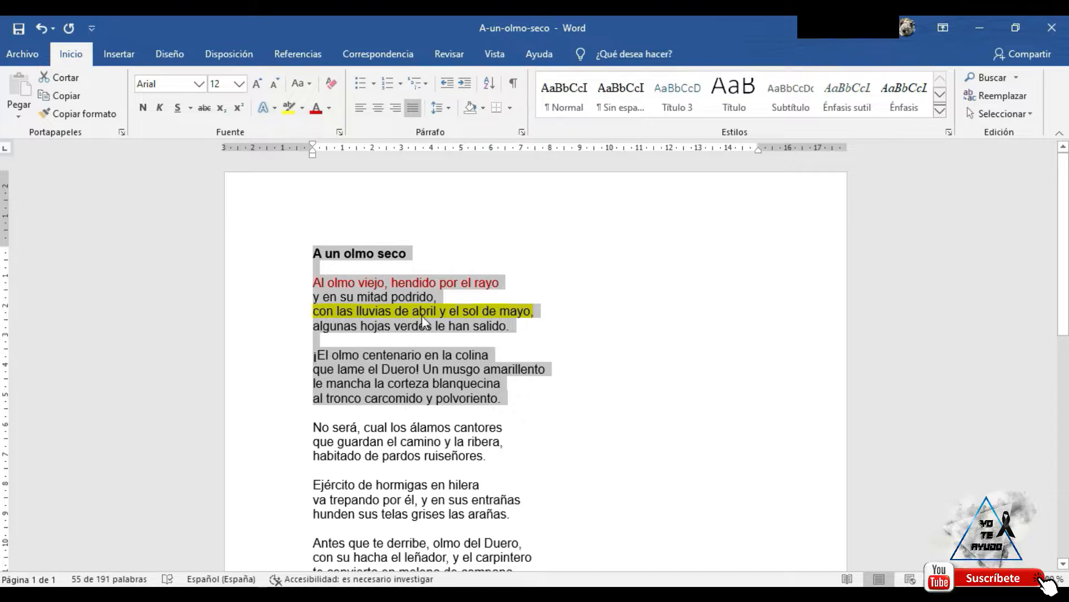
{"action": "left_click", "coordinate": [495, 283]}
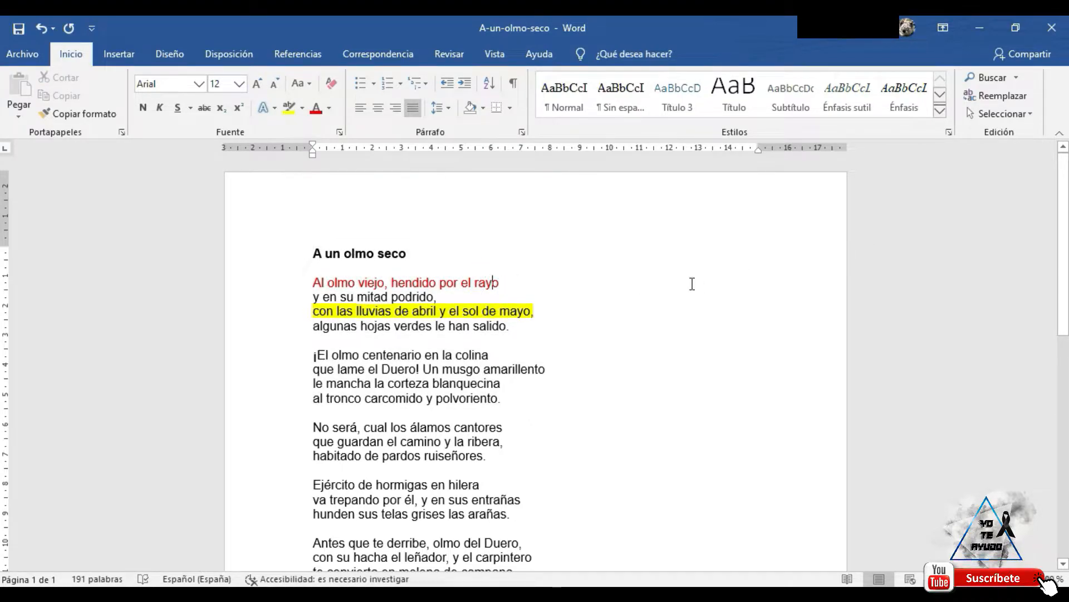
Join the four lines of the first stanza into one continuous paragraph by removing the line breaks between them
{"action": "left_click", "coordinate": [514, 281]}
{"action": "key", "text": "Delete"}
{"action": "type", "text": "v"}
{"action": "key", "text": "BackSpace"}
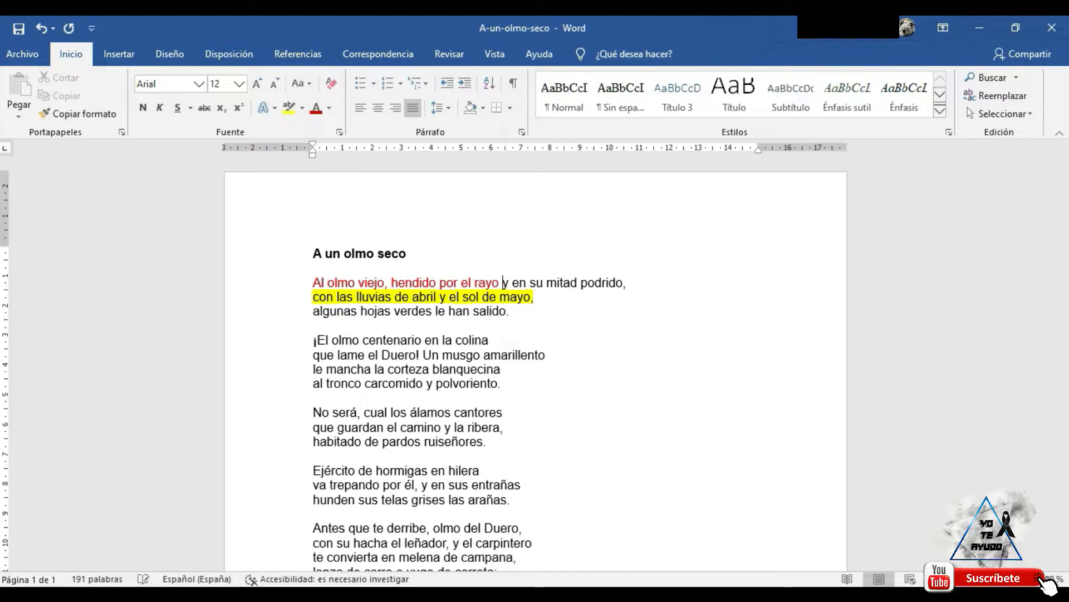
{"action": "left_click", "coordinate": [640, 279]}
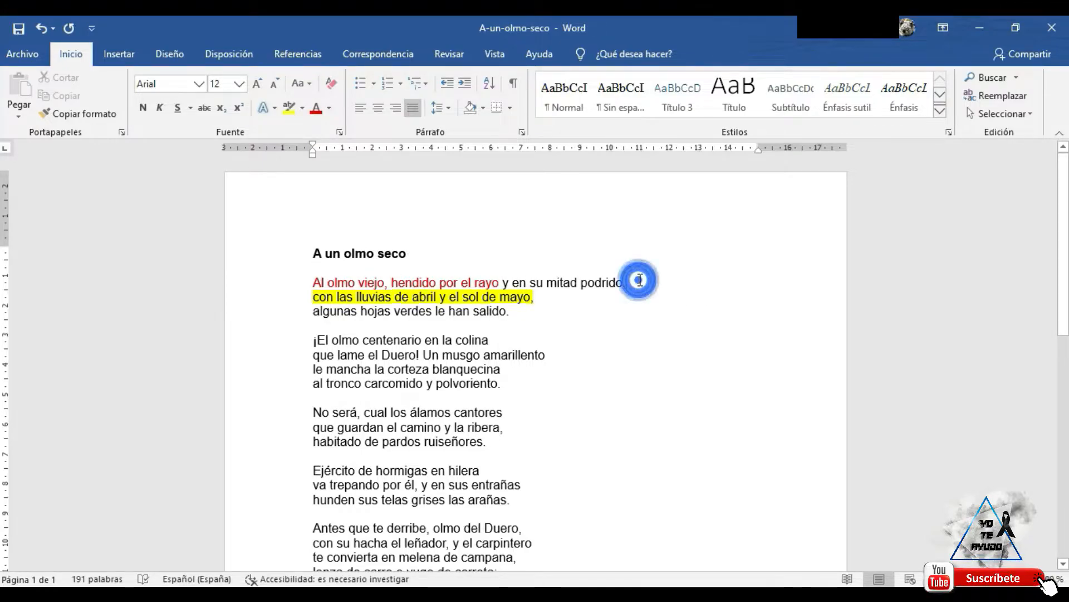
{"action": "key", "text": "Delete"}
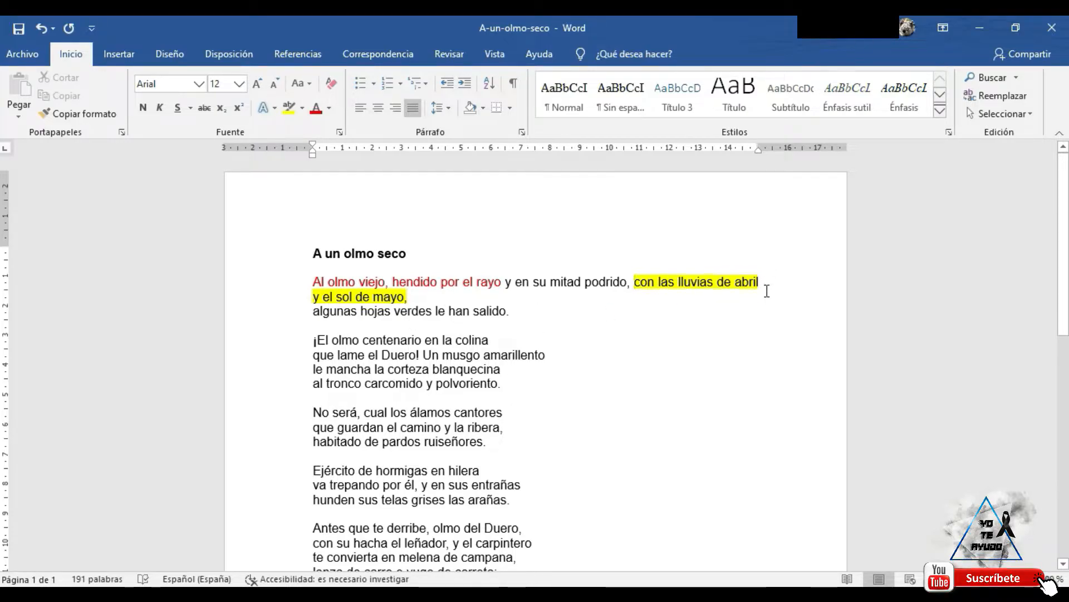
{"action": "left_click", "coordinate": [451, 295]}
{"action": "key", "text": "Delete"}
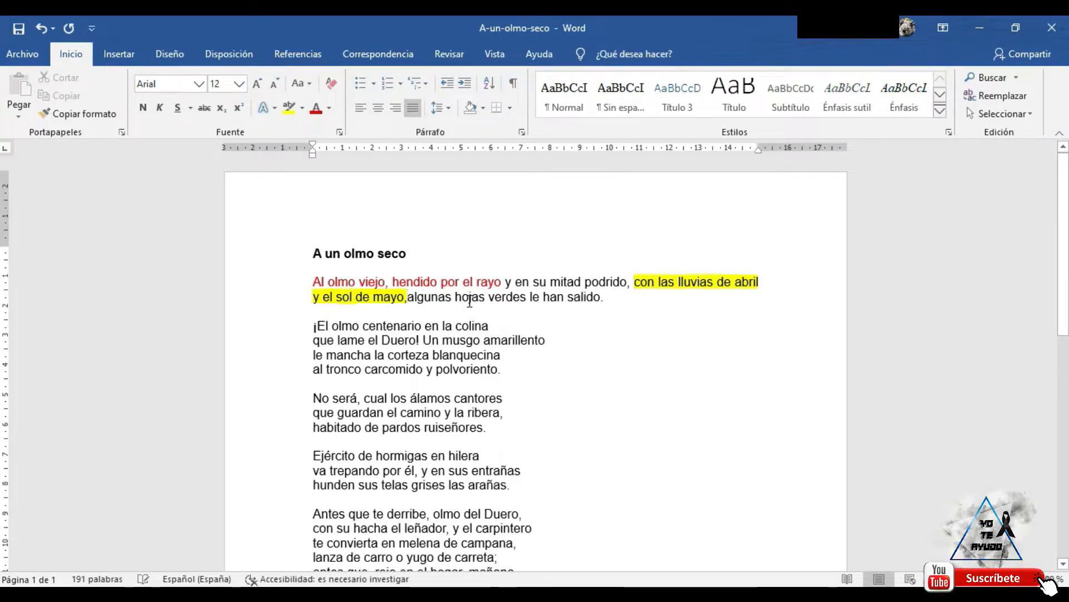
Append the line "¡El olmo centenario en la colina" to the end of the joined paragraph
{"action": "left_click", "coordinate": [613, 296]}
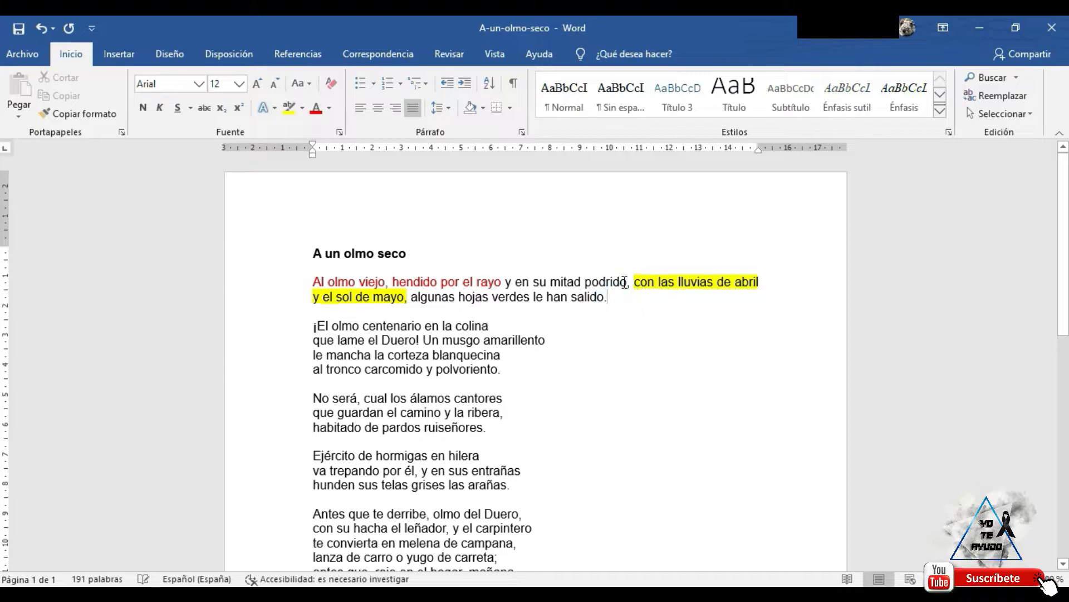
{"action": "key", "text": "Delete"}
{"action": "key", "text": "Delete"}
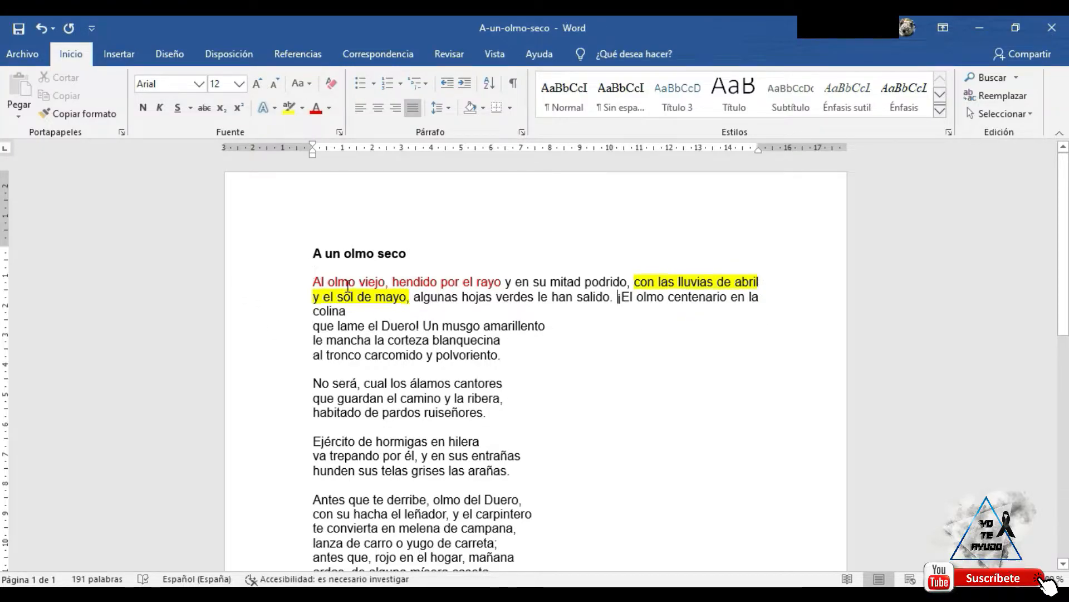
Left-align the title and the joined paragraph
{"action": "left_click_drag", "start_coordinate": [460, 312], "coordinate": [312, 251]}
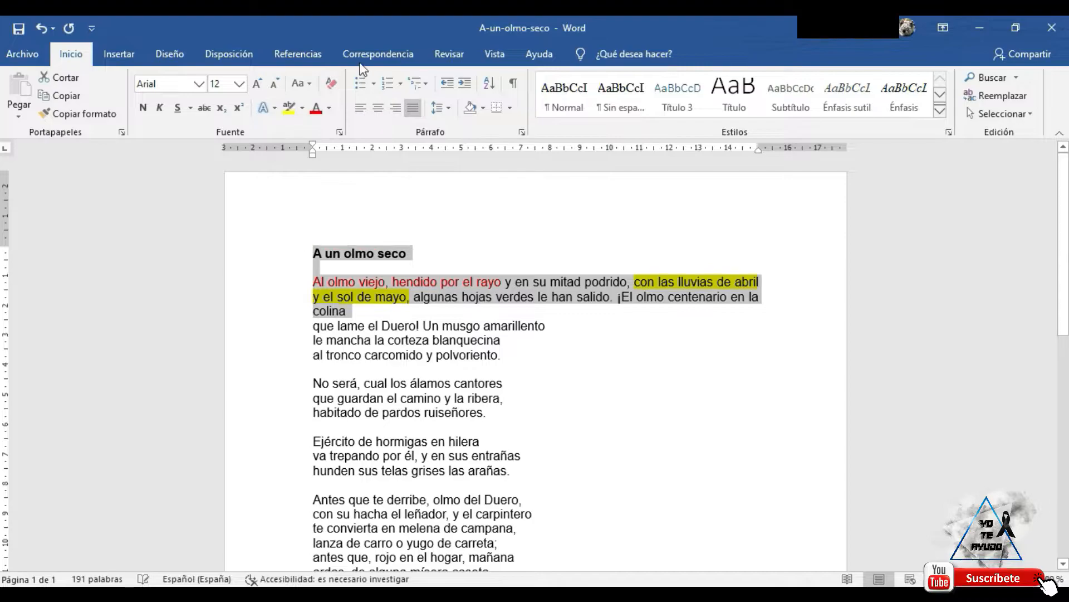
{"action": "left_click", "coordinate": [357, 110]}
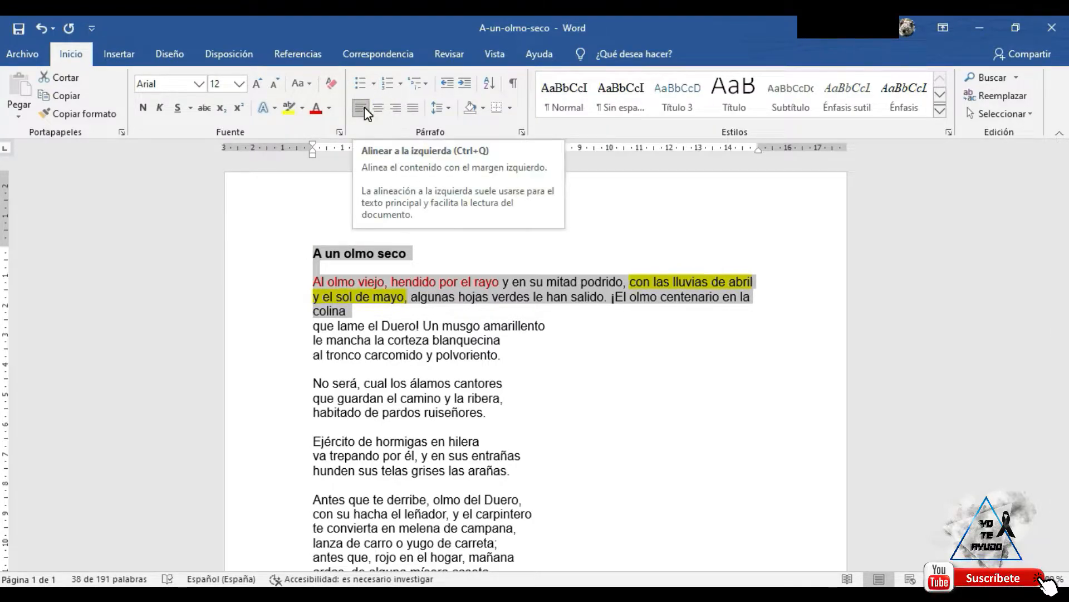
{"action": "left_click", "coordinate": [755, 338]}
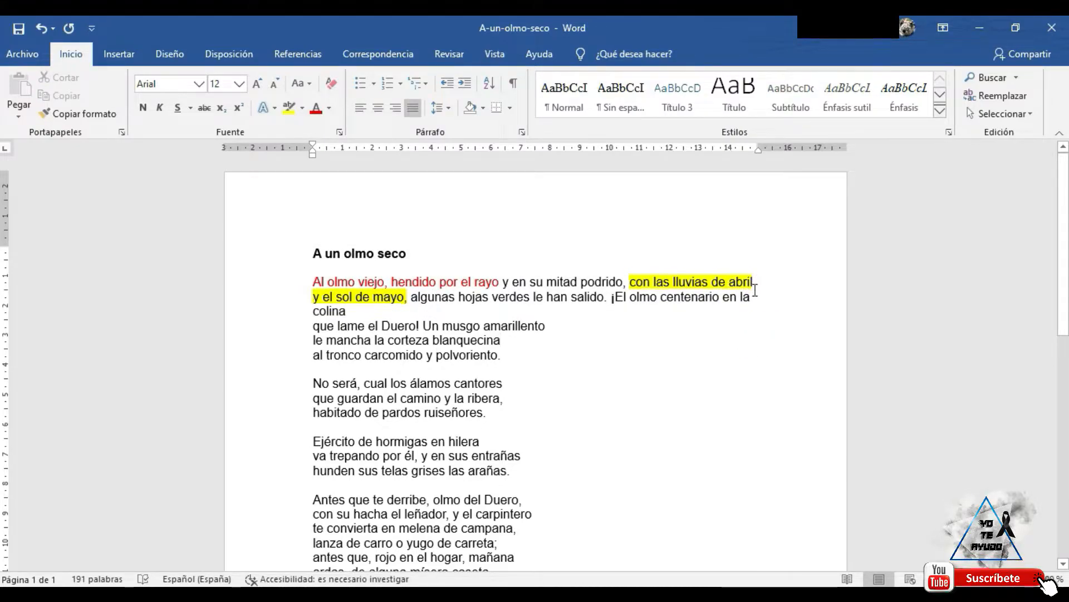
Justify the joined paragraph from "Al olmo viejo" to "colina", leaving the title out
{"action": "left_click_drag", "start_coordinate": [312, 282], "coordinate": [394, 310]}
{"action": "left_click", "coordinate": [413, 107]}
{"action": "left_click", "coordinate": [571, 351]}
{"action": "scroll", "coordinate": [527, 341], "scroll_direction": "down", "scroll_amount": 1}
{"action": "scroll", "coordinate": [527, 341], "scroll_direction": "up", "scroll_amount": 1}
Insert six blank lines after the word "colina" at the end of the joined paragraph
{"action": "left_click", "coordinate": [367, 310]}
{"action": "key", "text": "Return"}
{"action": "key", "text": "Return"}
{"action": "key", "text": "Return"}
{"action": "key", "text": "Return"}
{"action": "key", "text": "Return"}
{"action": "key", "text": "Return"}
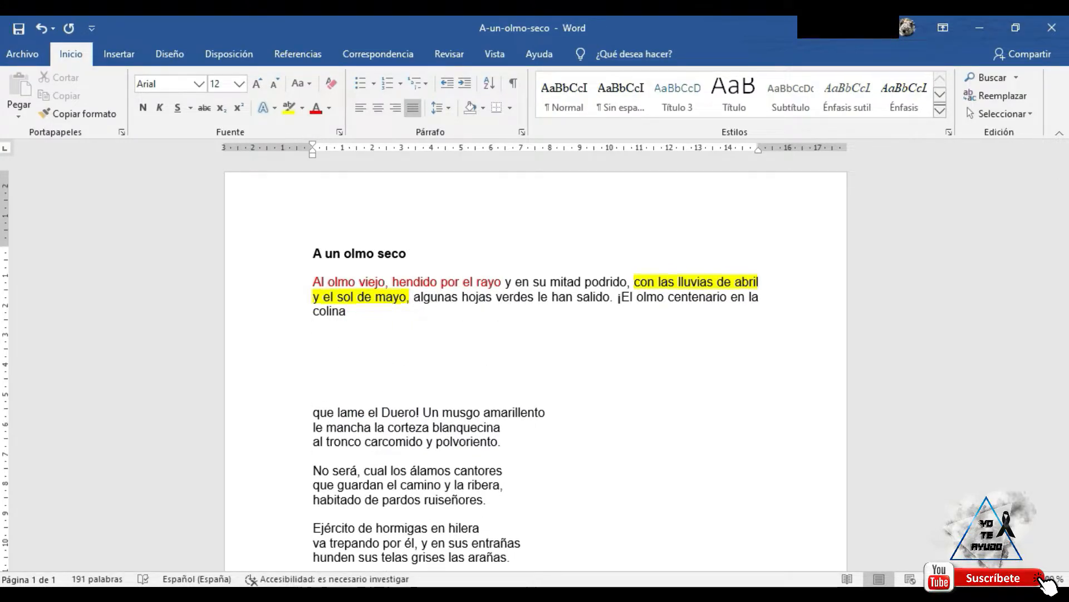
Try left alignment on a blank line below the paragraph with the sample text "sdfsdfsdf", and delete that text
{"action": "left_click", "coordinate": [332, 355]}
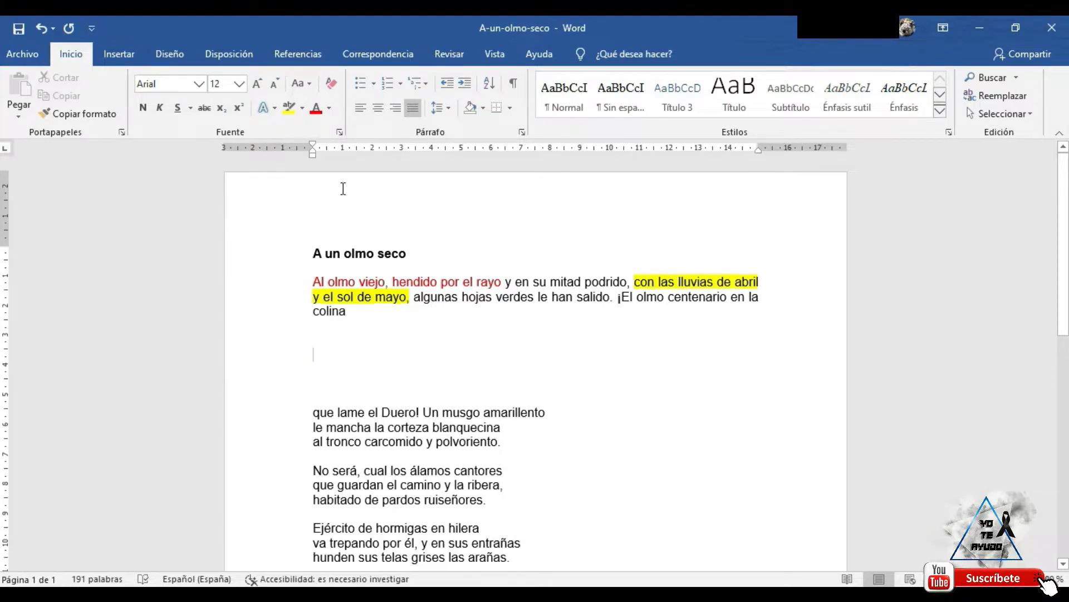
{"action": "left_click", "coordinate": [361, 108]}
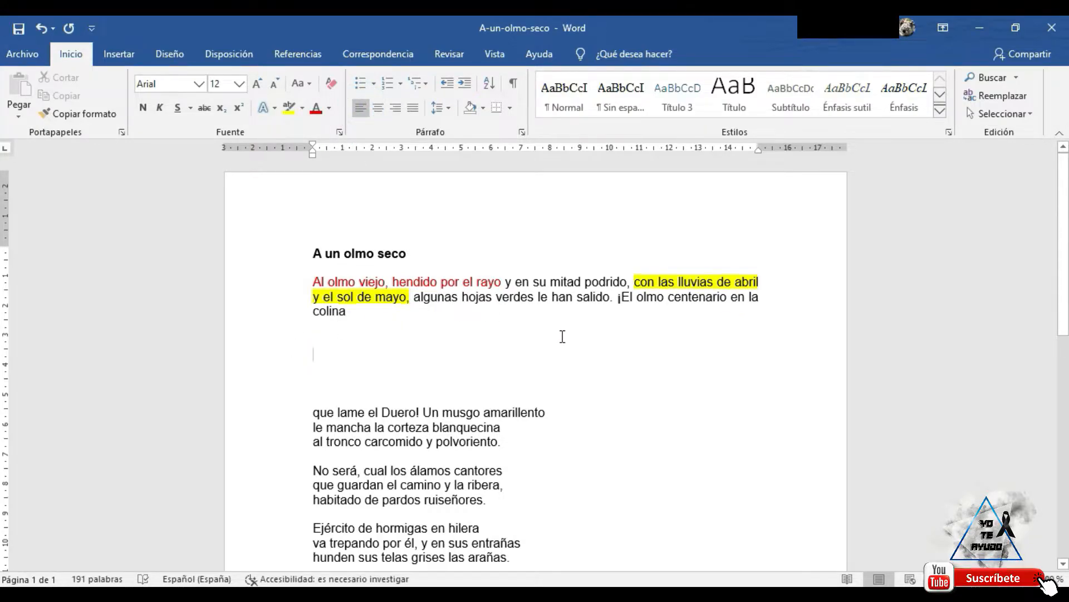
{"action": "type", "text": "sdfsdfsdf"}
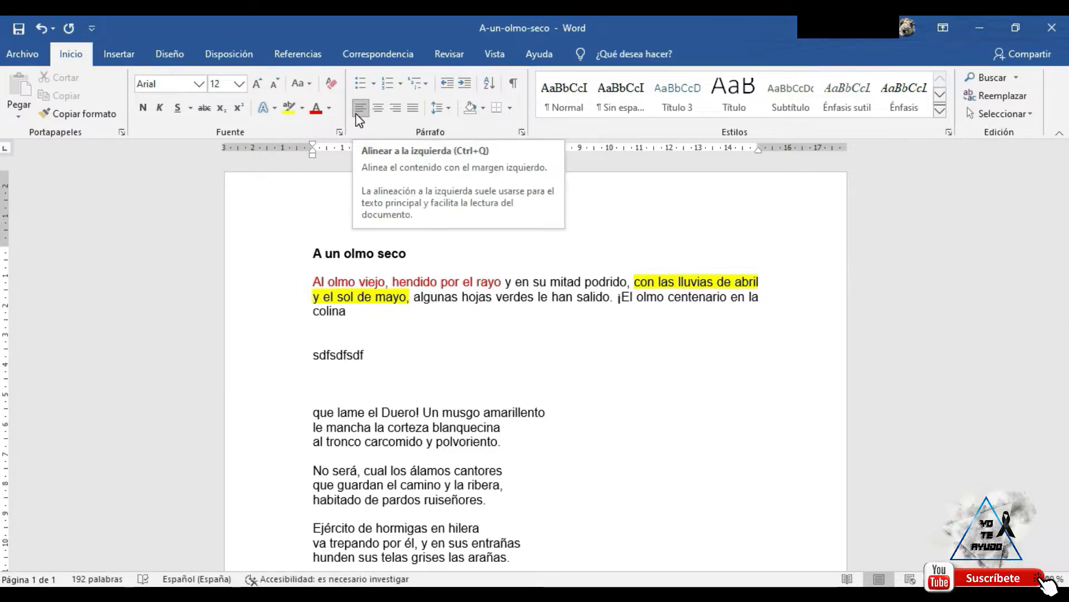
{"action": "left_click_drag", "start_coordinate": [367, 355], "coordinate": [307, 359]}
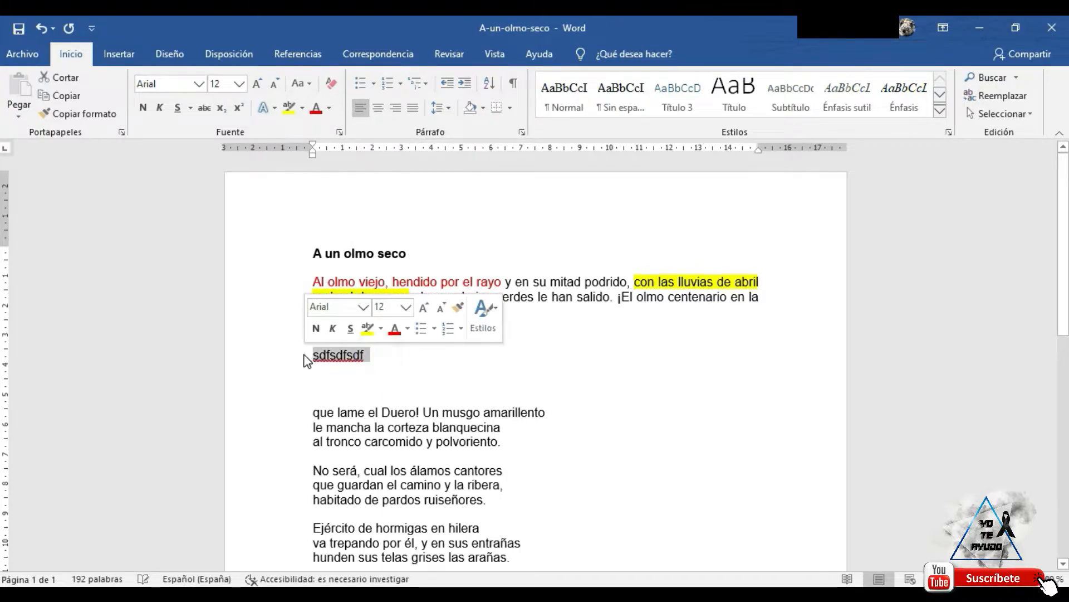
{"action": "key", "text": "BackSpace"}
{"action": "key", "text": "BackSpace"}
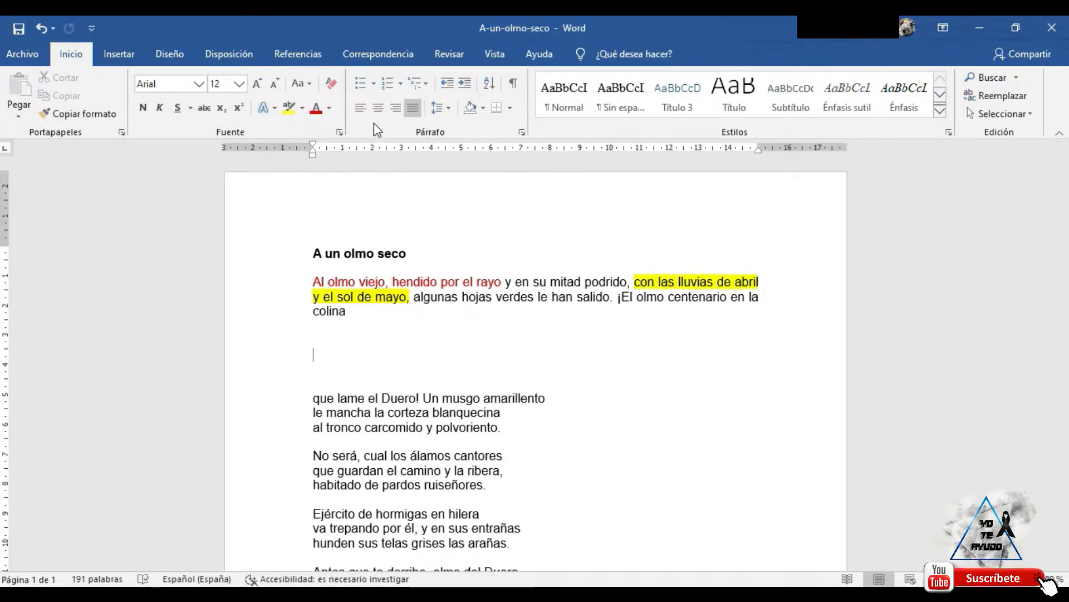
Try centered alignment on the blank line with a string of repeated "sdf" filler, and delete the filler
{"action": "left_click", "coordinate": [377, 107]}
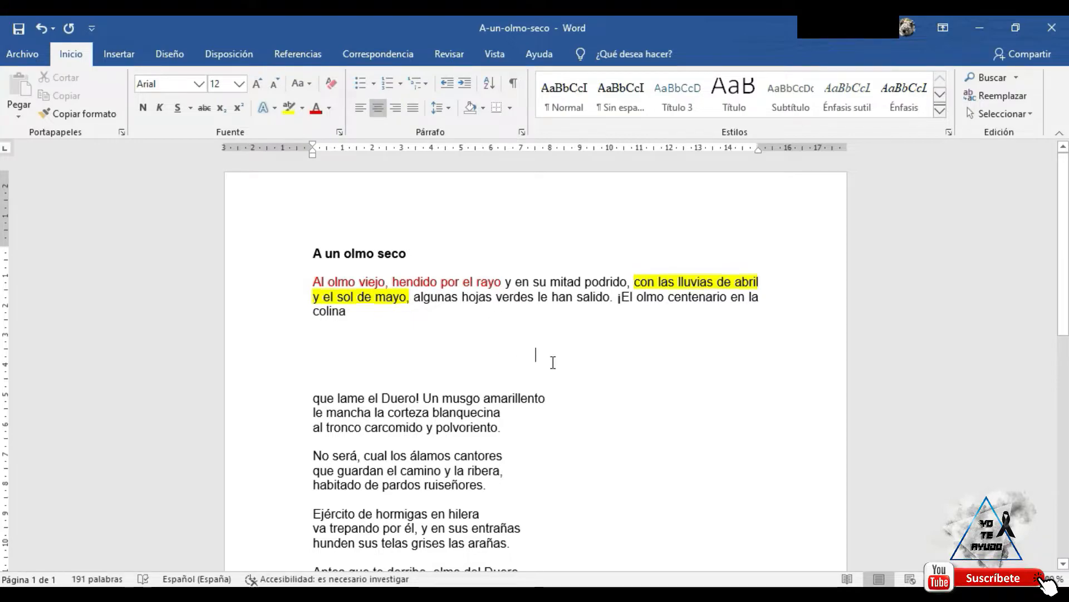
{"action": "type", "text": "sdf"}
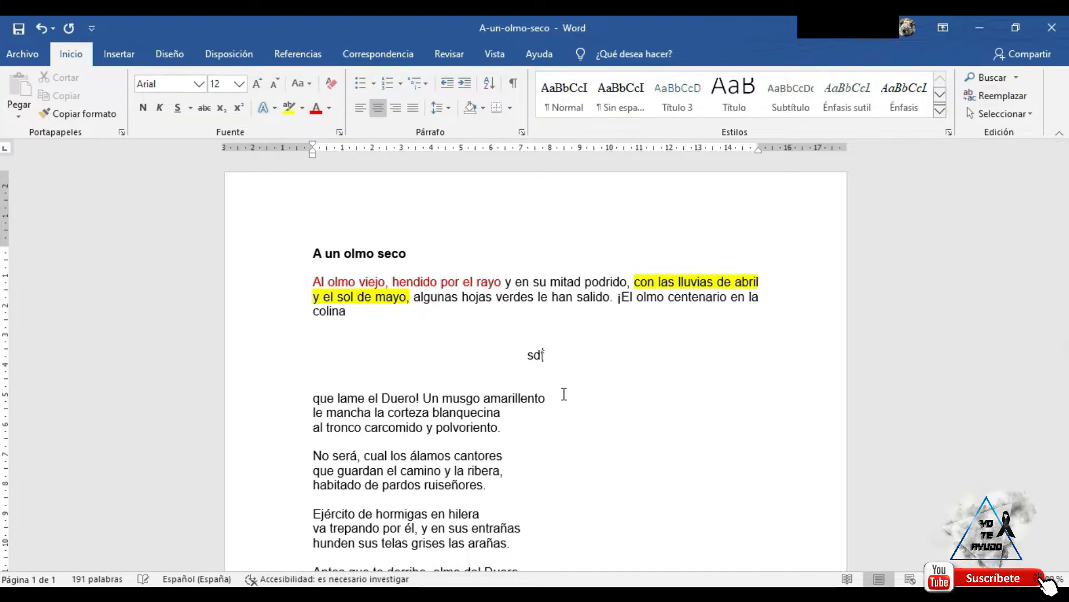
{"action": "type", "text": "sdfsdfsdfsdfsdfsdfs"}
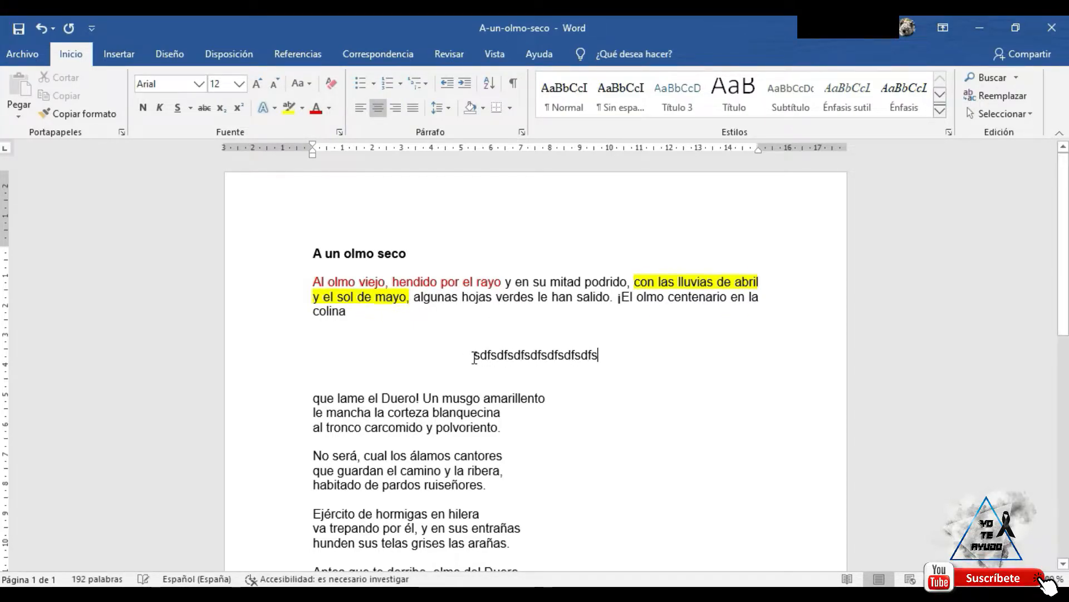
{"action": "left_click_drag", "start_coordinate": [599, 354], "coordinate": [475, 357]}
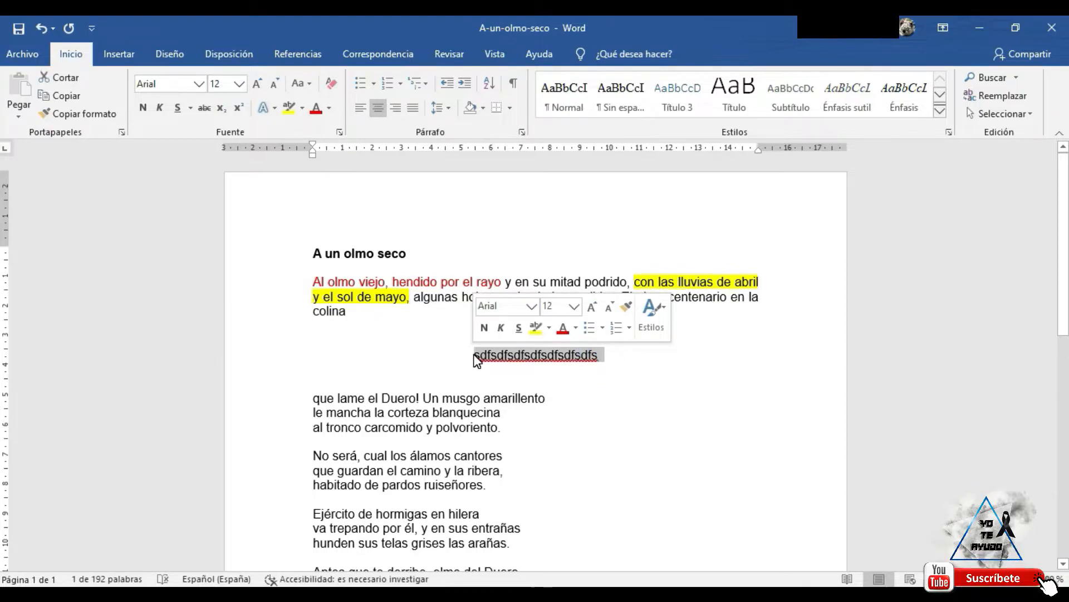
{"action": "key", "text": "Delete"}
Try right alignment on the blank line with the sample text "sdfsdfsdfsd", and delete that text
{"action": "left_click", "coordinate": [393, 108]}
{"action": "type", "text": "sdfsdfsdfsd"}
{"action": "left_click_drag", "start_coordinate": [760, 356], "coordinate": [689, 358]}
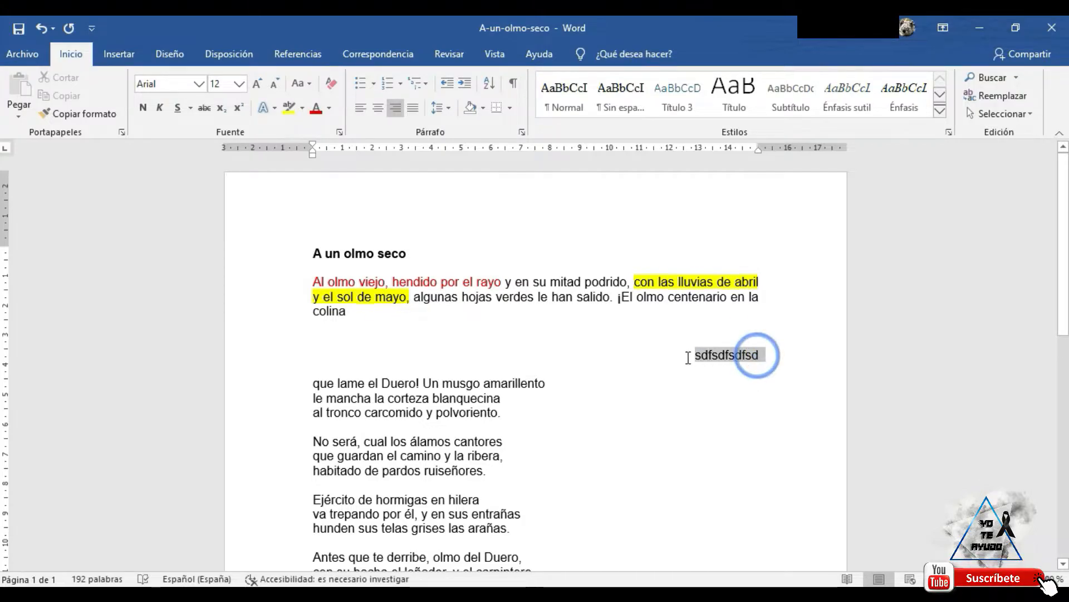
{"action": "key", "text": "Delete"}
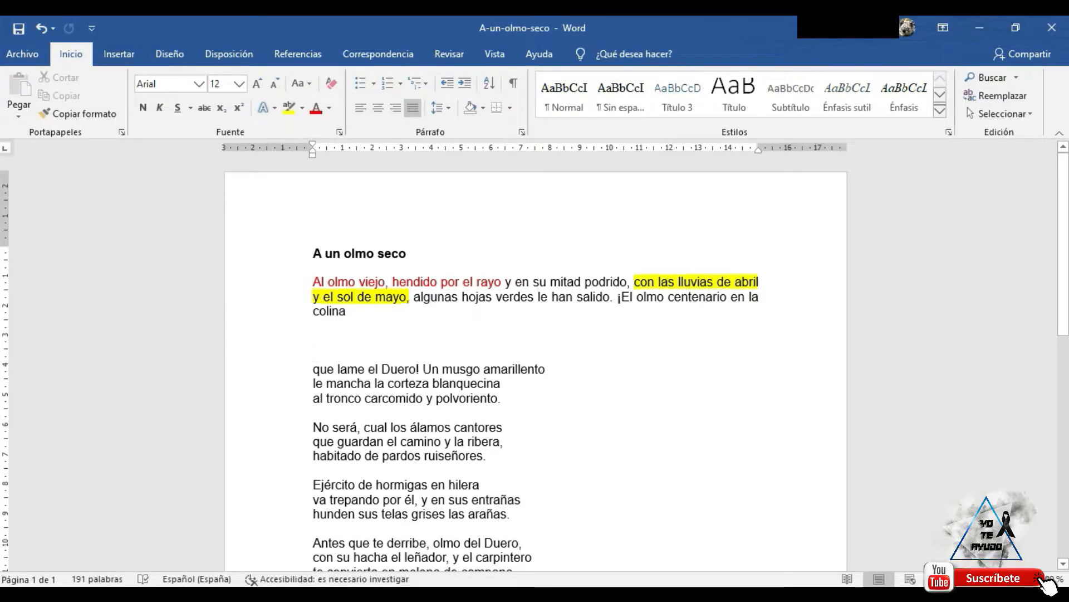
Add two blank lines below the paragraph and enter "Hola esto es una prueba" as a right-aligned line
{"action": "key", "text": "Return"}
{"action": "key", "text": "Return"}
{"action": "left_click", "coordinate": [395, 108]}
{"action": "type", "text": "Holaa"}
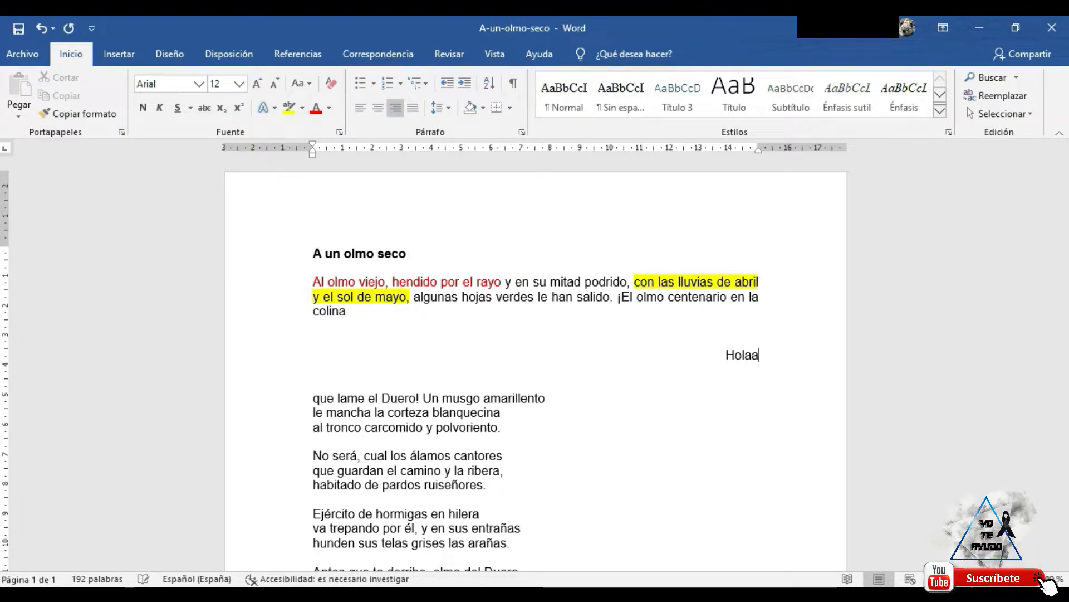
{"action": "key", "text": "BackSpace"}
{"action": "type", "text": " esto"}
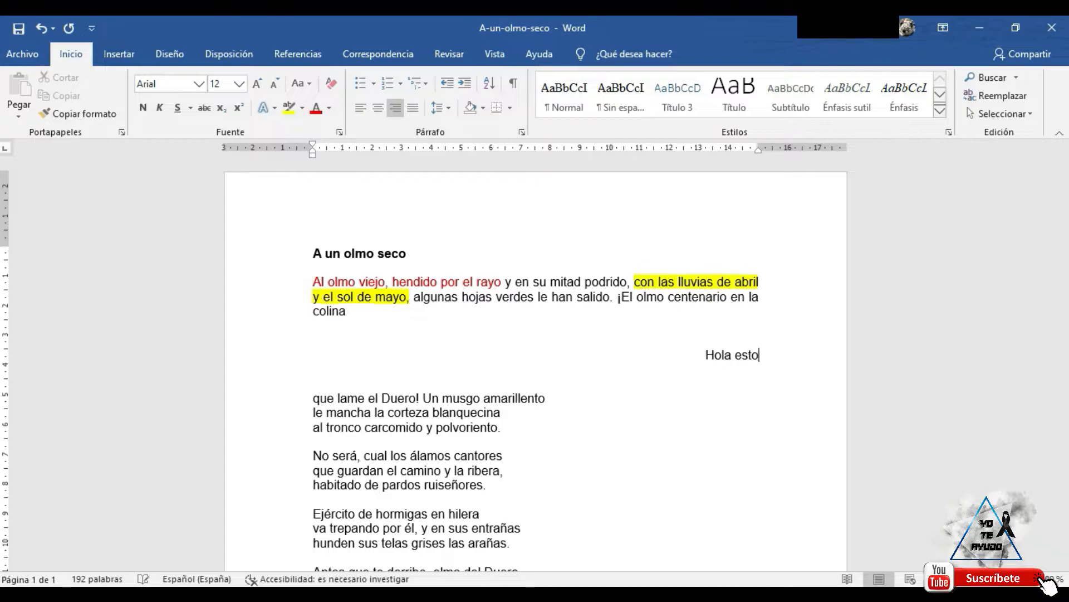
{"action": "type", "text": " es una prueba"}
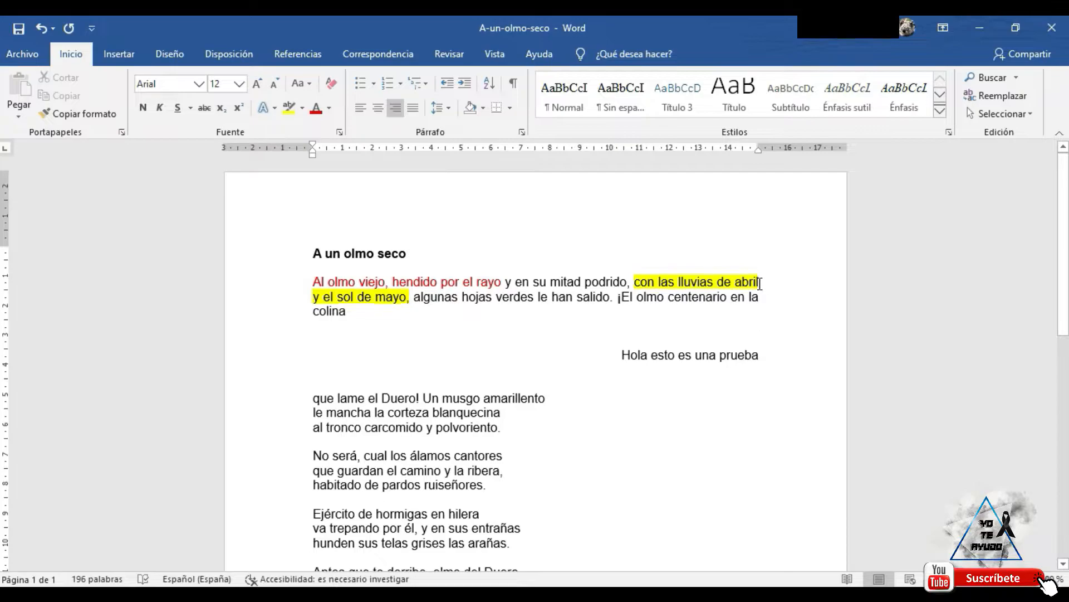
Center the line "Hola esto es una prueba", and switch it to left alignment
{"action": "double_click", "coordinate": [299, 280]}
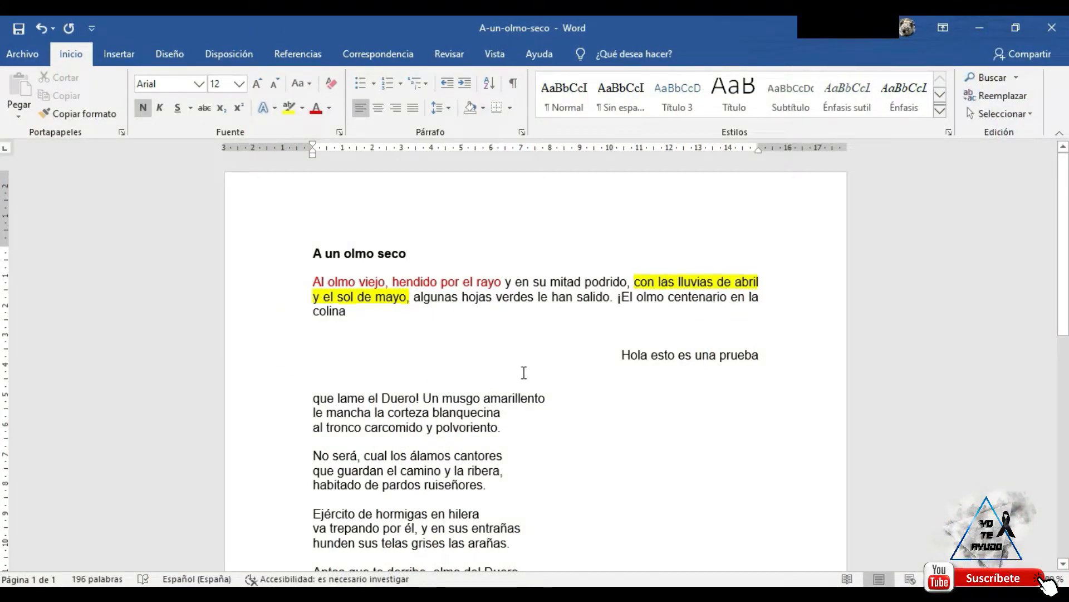
{"action": "left_click", "coordinate": [617, 355]}
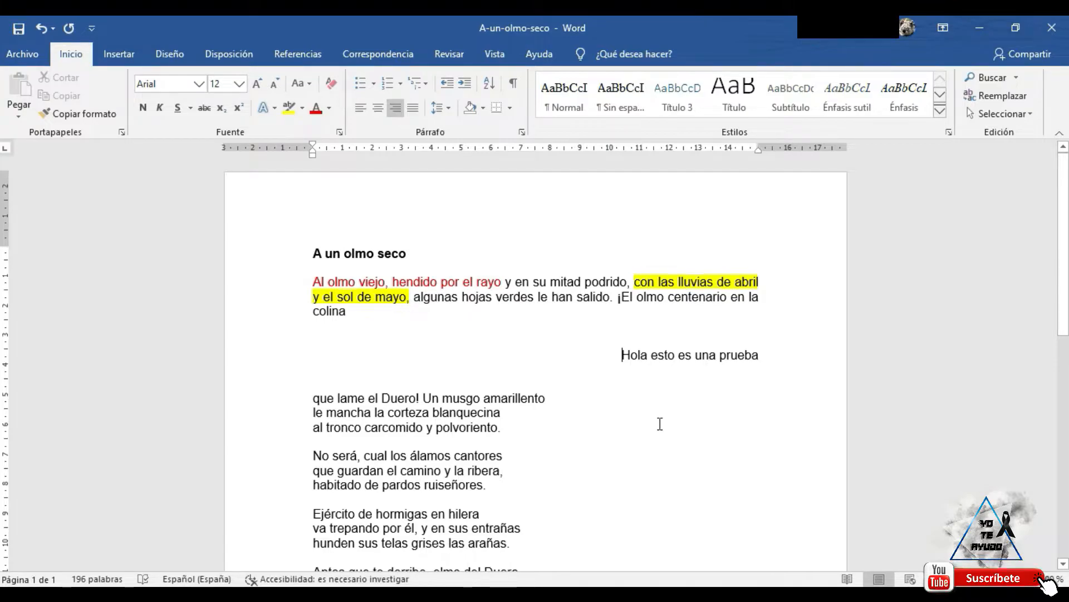
{"action": "key", "text": "ctrl+t"}
{"action": "key", "text": "ctrl+q"}
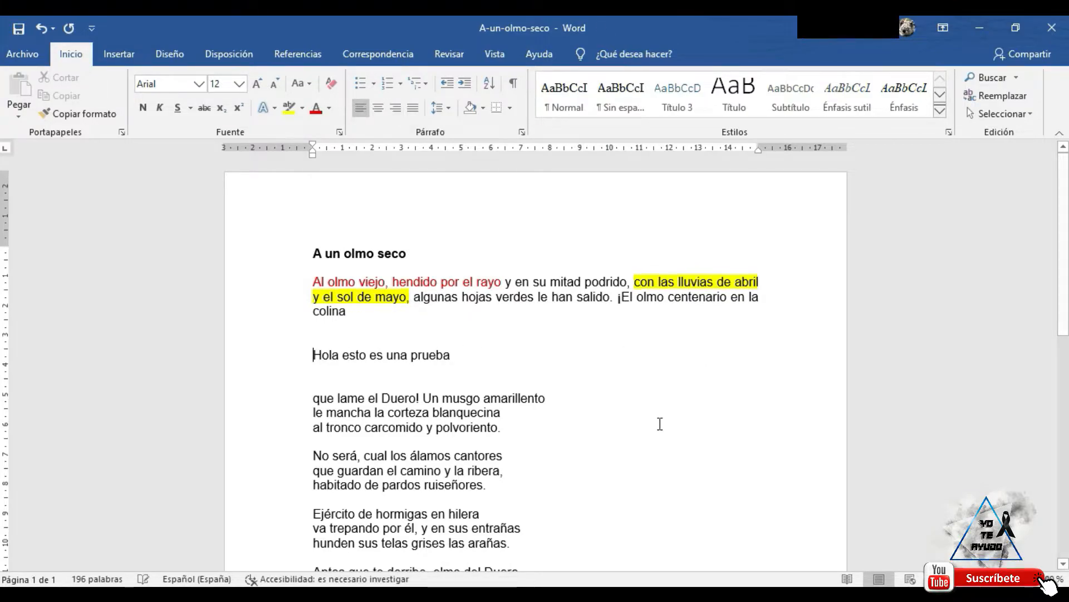
Replace the line "Hola esto es una prueba" with "Cesta de la compra:" and start a new line below it
{"action": "left_click_drag", "start_coordinate": [468, 359], "coordinate": [324, 355]}
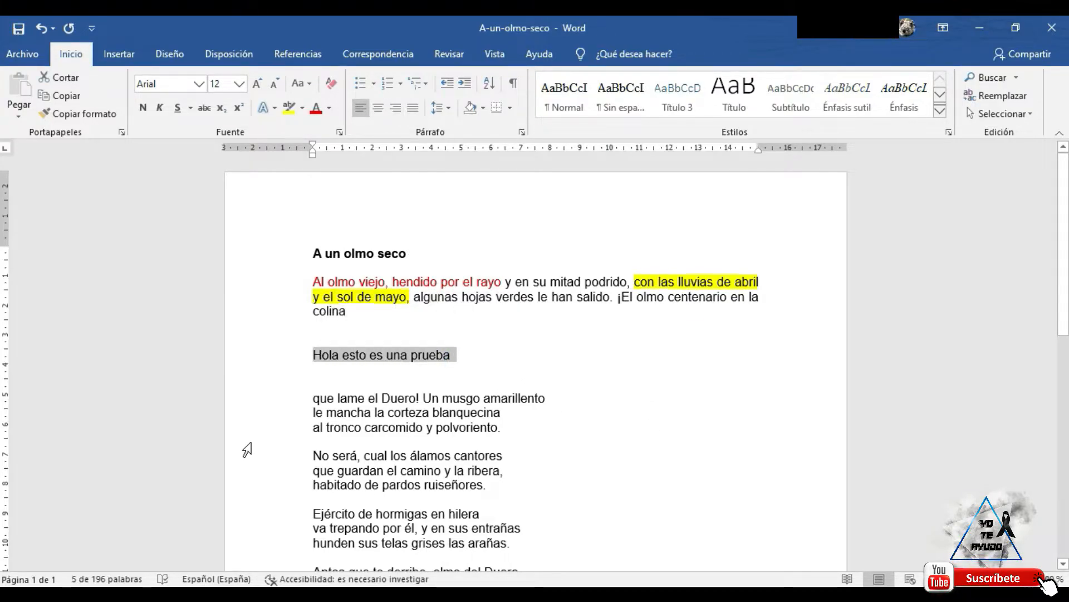
{"action": "type", "text": "Cesta de la compra"}
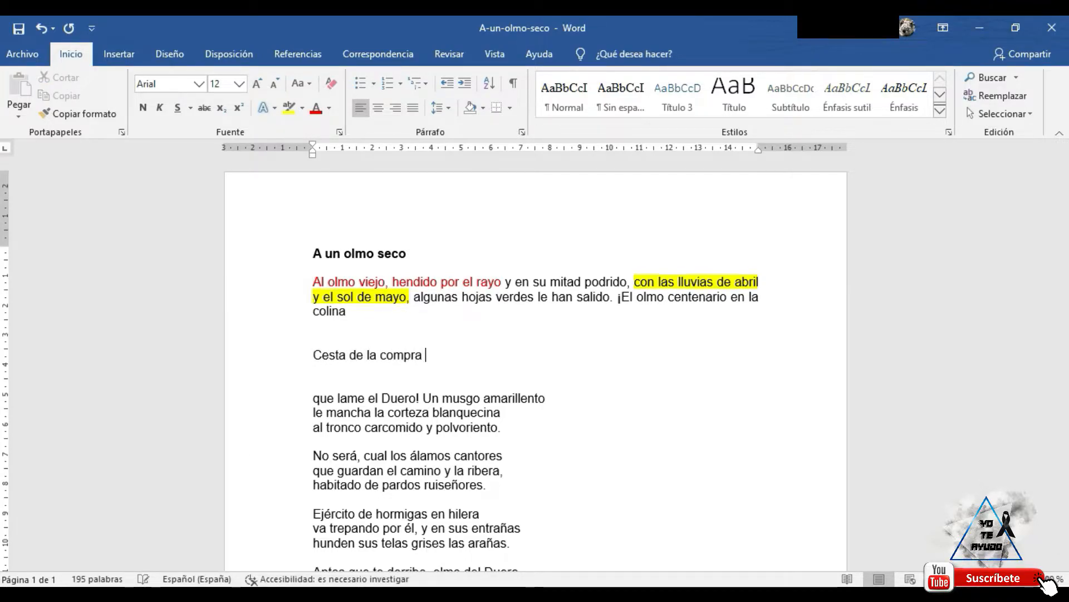
{"action": "key", "text": "BackSpace"}
{"action": "type", "text": ":"}
{"action": "key", "text": "Return"}
{"action": "key", "text": "Return"}
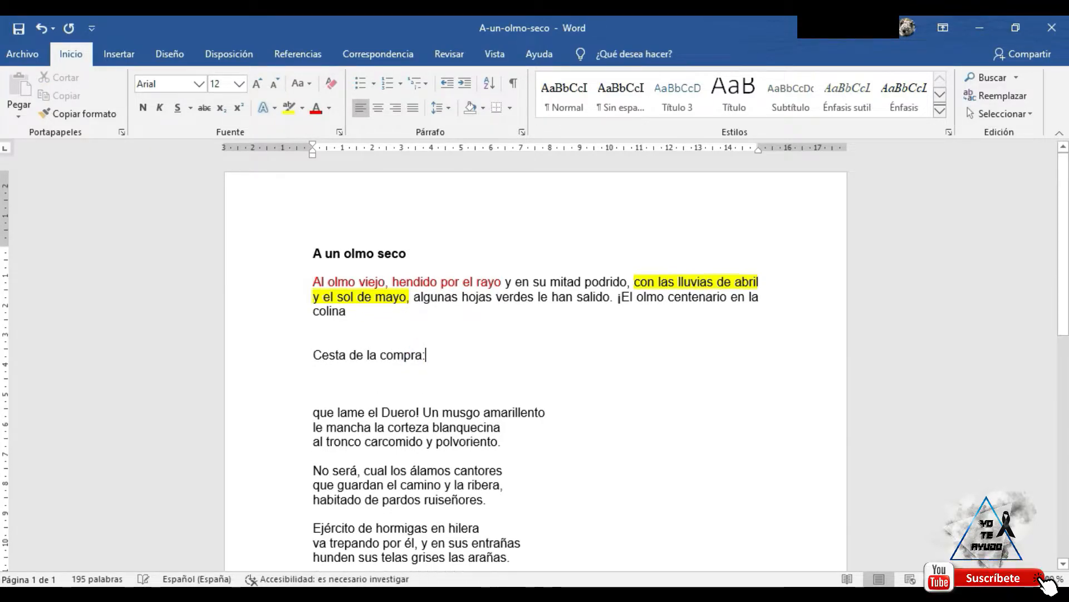
{"action": "key", "text": "Up"}
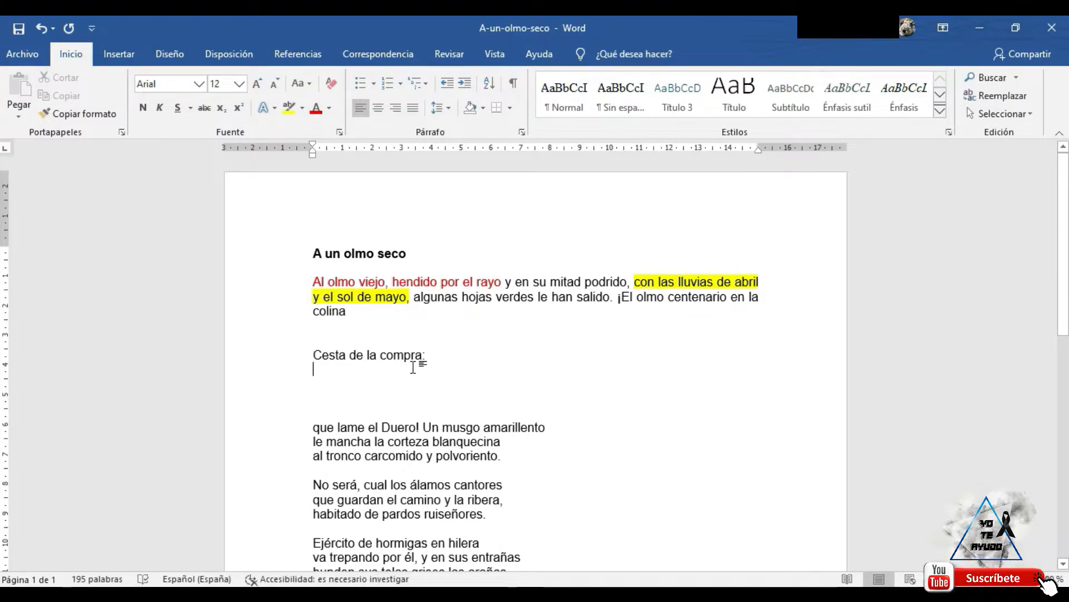
Try a manually numbered entry "1.pan" below "Cesta de la compra:", and delete it
{"action": "type", "text": "1."}
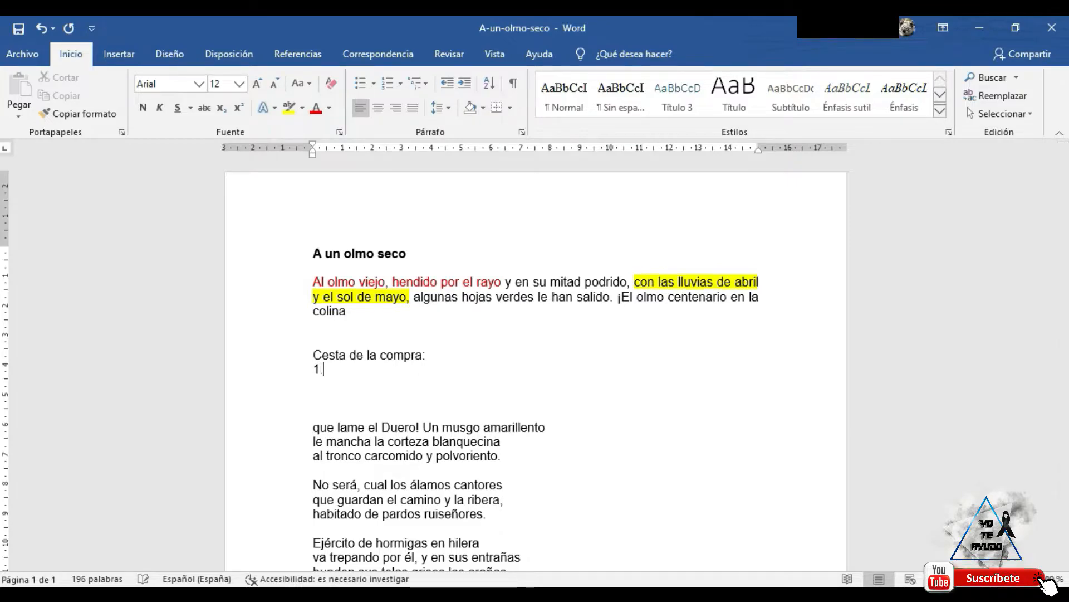
{"action": "type", "text": "pan"}
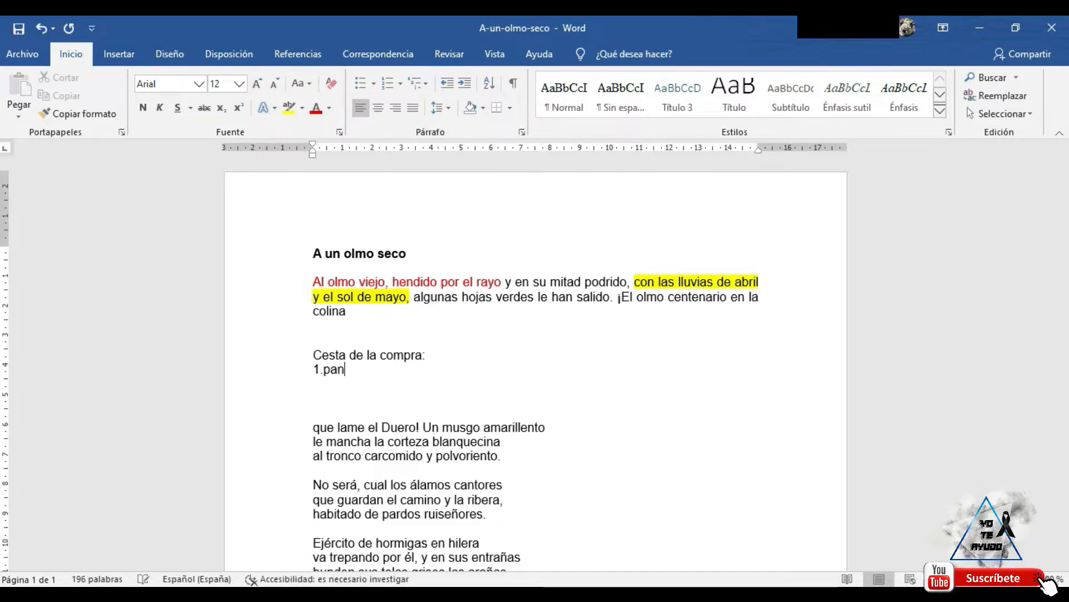
{"action": "key", "text": "Return"}
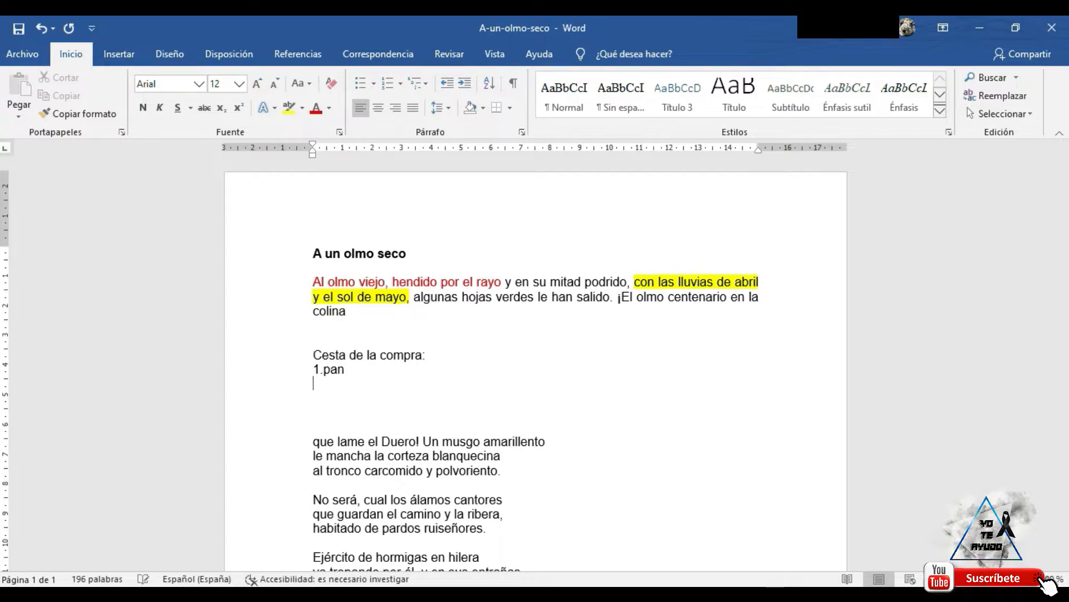
{"action": "key", "text": "BackSpace"}
{"action": "key", "text": "BackSpace"}
{"action": "key", "text": "BackSpace"}
{"action": "key", "text": "BackSpace"}
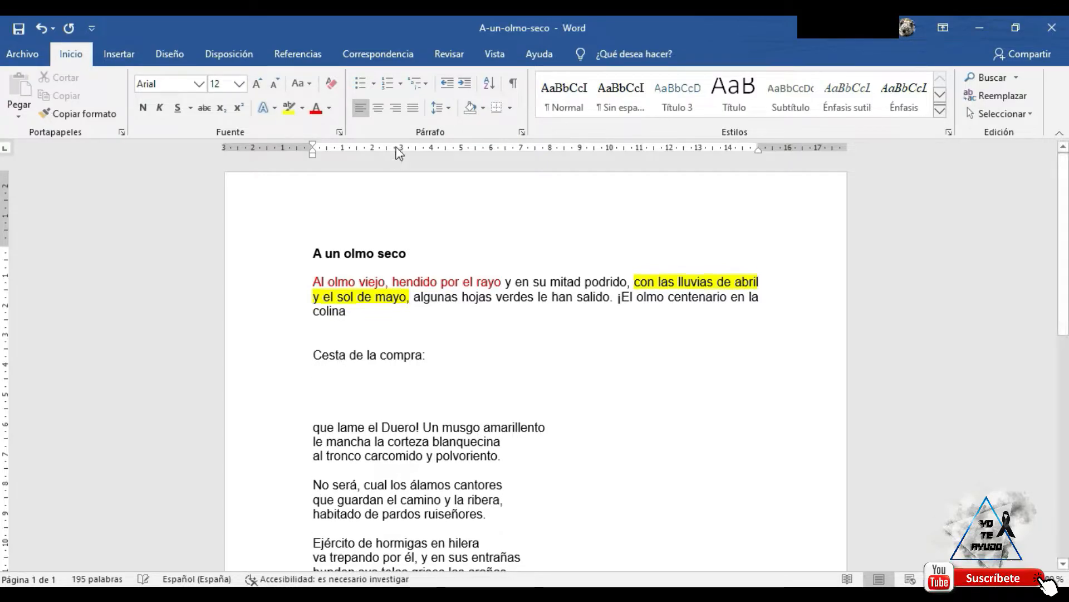
View the settings for defining a new number format, and close them without changes
{"action": "left_click", "coordinate": [400, 85]}
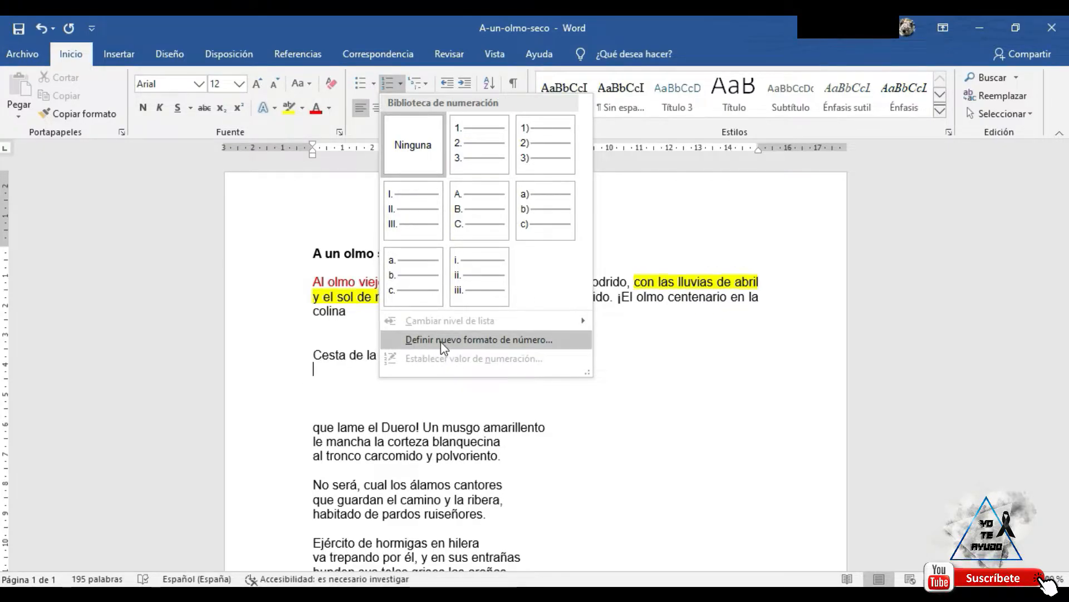
{"action": "left_click", "coordinate": [505, 340]}
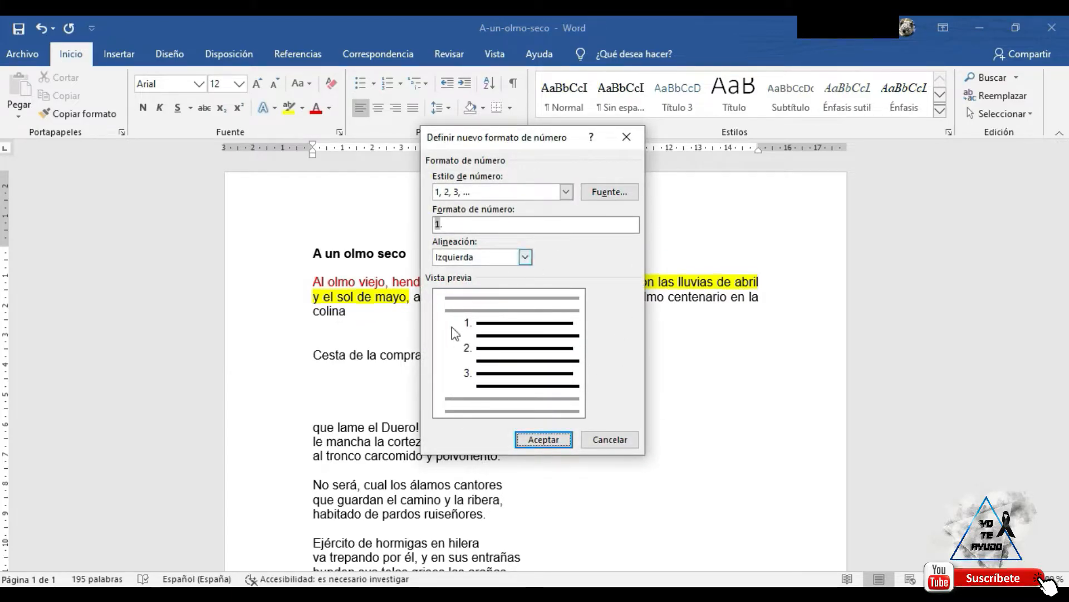
{"action": "left_click", "coordinate": [599, 440]}
Create a numbered list in the 1., 2., 3. style with Pan, Leche and Carne, then end it and leave a blank line
{"action": "left_click", "coordinate": [400, 85]}
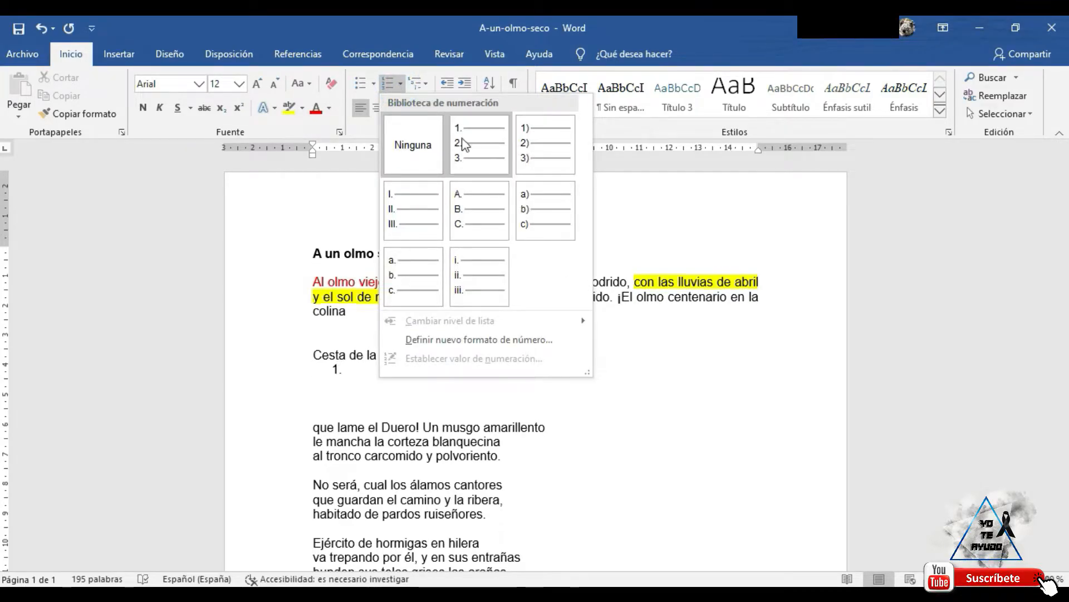
{"action": "left_click", "coordinate": [476, 165]}
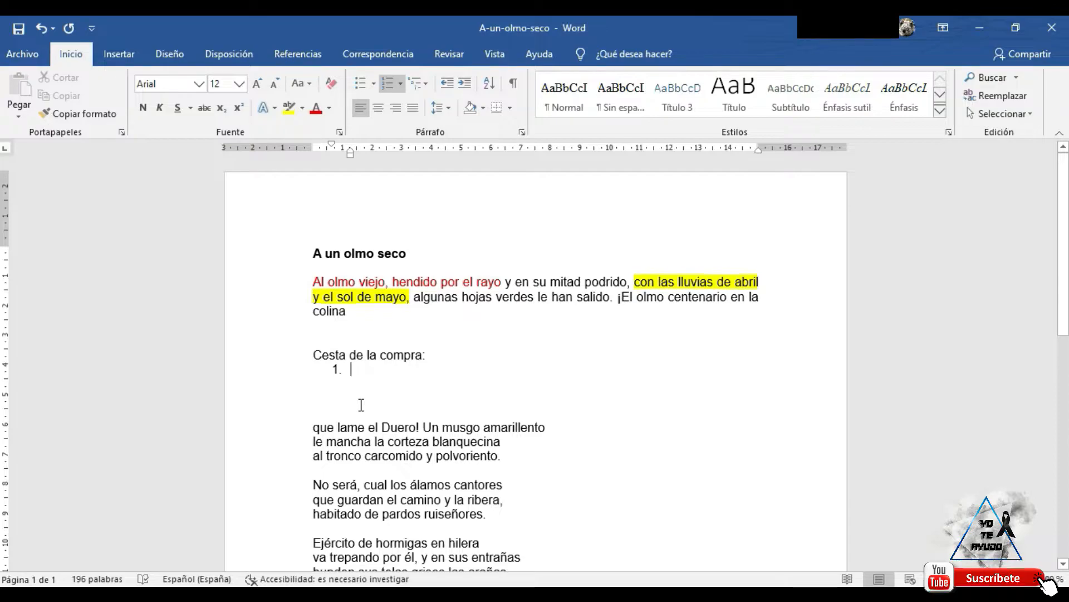
{"action": "type", "text": "Pan"}
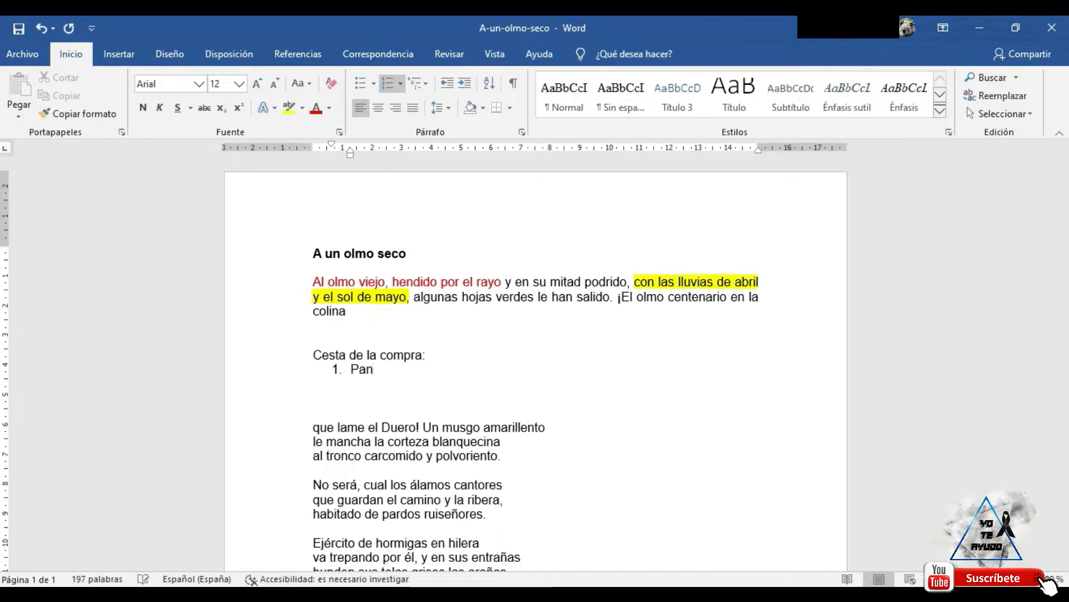
{"action": "key", "text": "Return"}
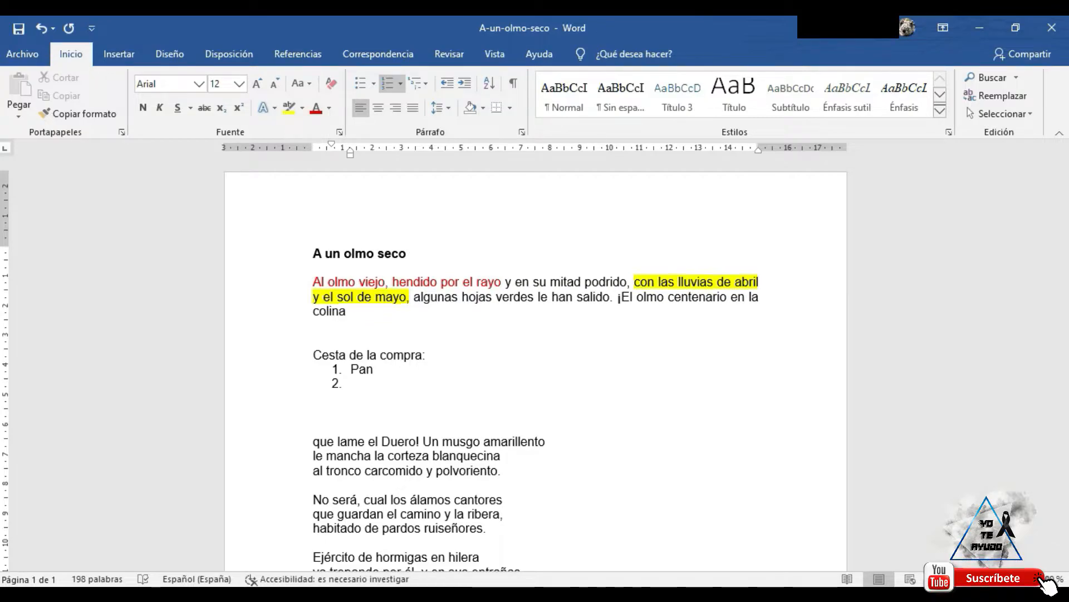
{"action": "type", "text": "Lecha"}
{"action": "key", "text": "BackSpace"}
{"action": "type", "text": "e"}
{"action": "key", "text": "Return"}
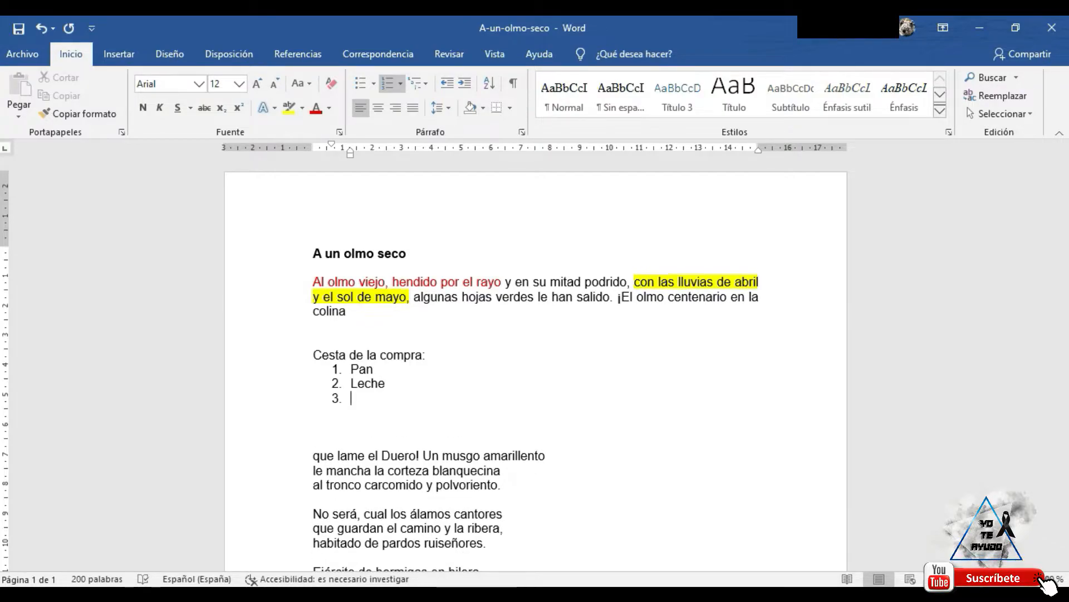
{"action": "type", "text": "Carne"}
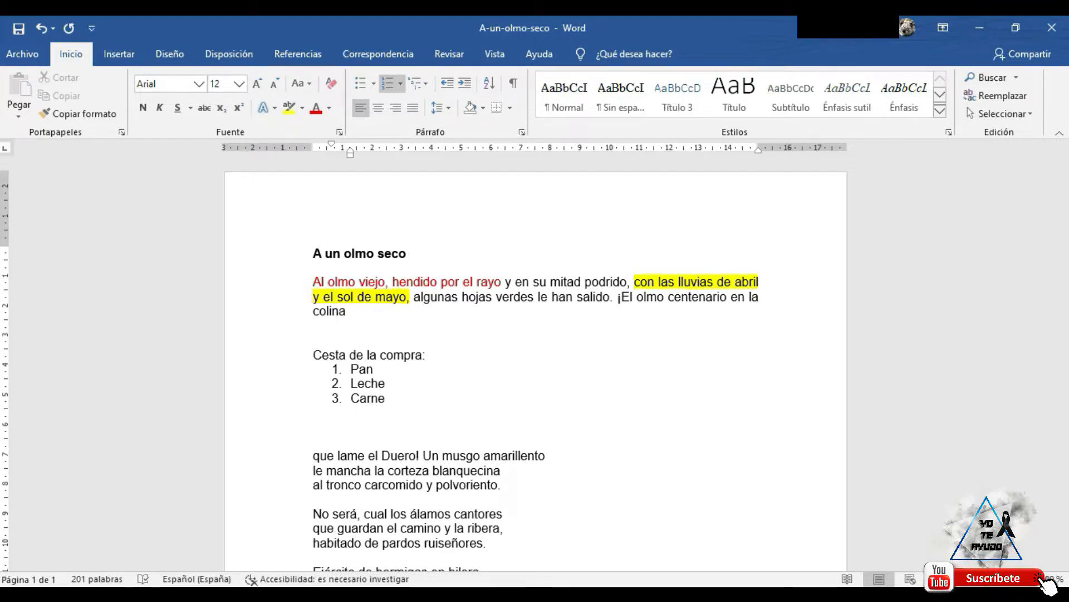
{"action": "key", "text": "Return"}
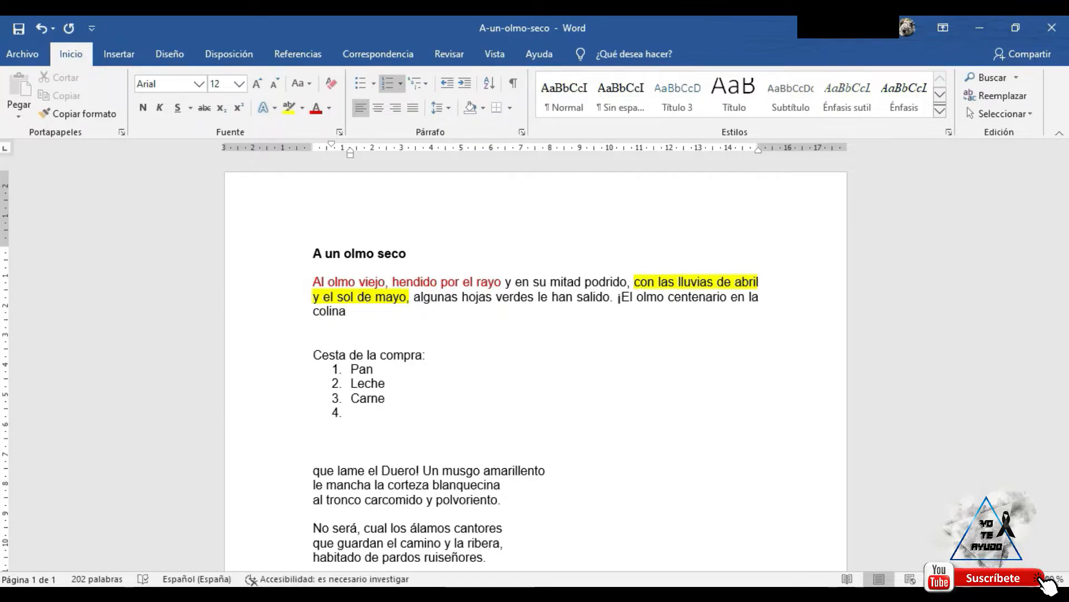
{"action": "key", "text": "Return"}
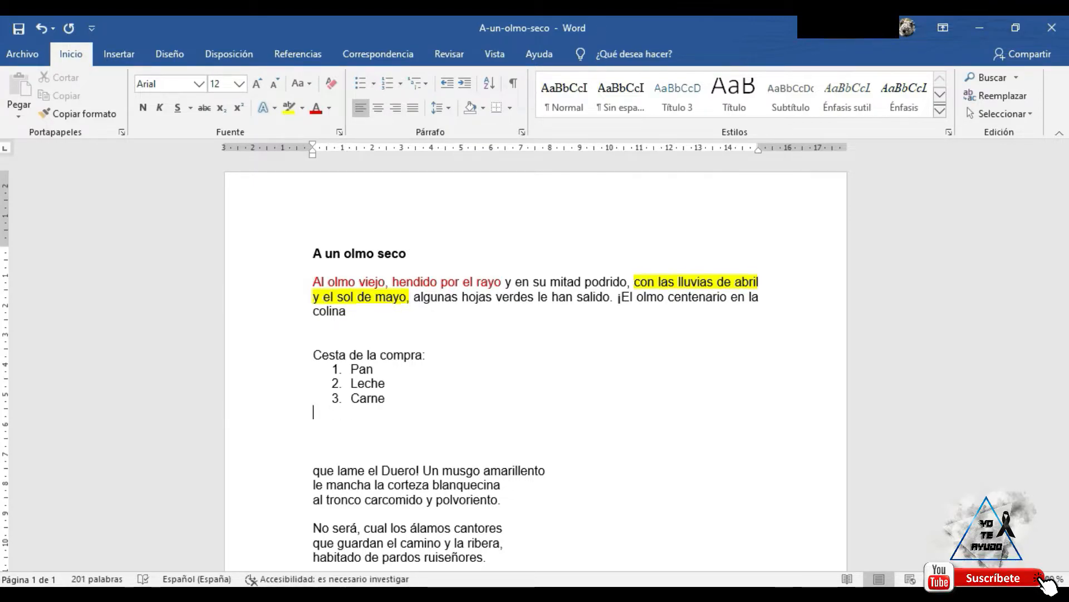
{"action": "key", "text": "Return"}
Try unnumbered filler text "asdflkasjdlfka" below the shopping list, and delete it
{"action": "type", "text": "asdflkasjdlfka"}
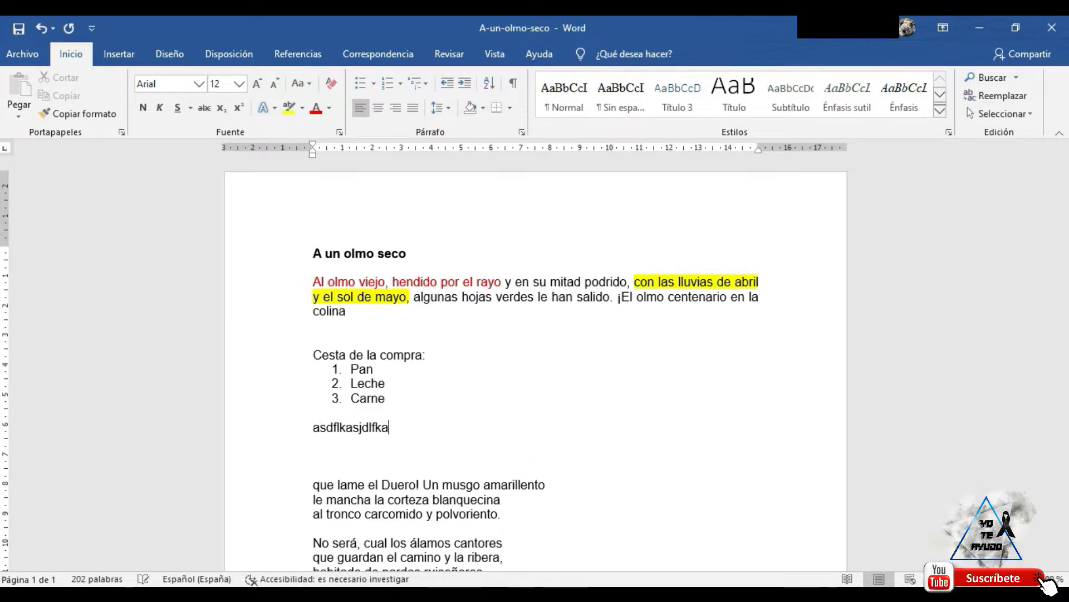
{"action": "key", "text": "BackSpace"}
{"action": "key", "text": "BackSpace"}
{"action": "key", "text": "BackSpace"}
{"action": "key", "text": "BackSpace"}
{"action": "key", "text": "BackSpace"}
{"action": "key", "text": "BackSpace"}
{"action": "key", "text": "BackSpace"}
{"action": "key", "text": "BackSpace"}
{"action": "key", "text": "BackSpace"}
{"action": "key", "text": "BackSpace"}
{"action": "key", "text": "BackSpace"}
{"action": "key", "text": "BackSpace"}
{"action": "key", "text": "BackSpace"}
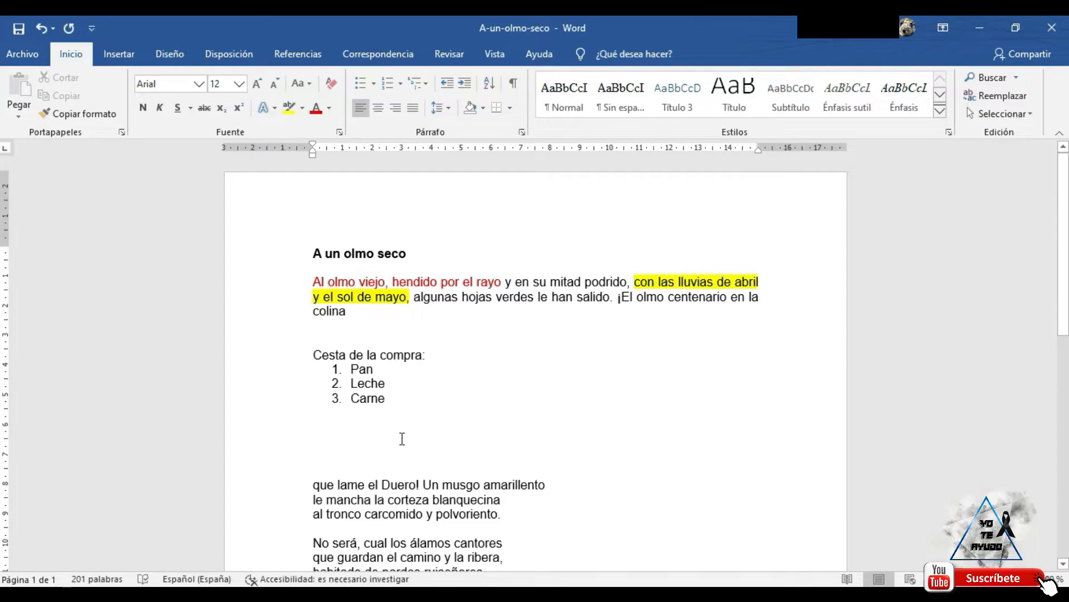
Enter the heading line "TITULO 1" below the shopping list, with "SUBTITULO 1" as the first item of a new numbered list
{"action": "type", "text": "TITULO 1"}
{"action": "key", "text": "Return"}
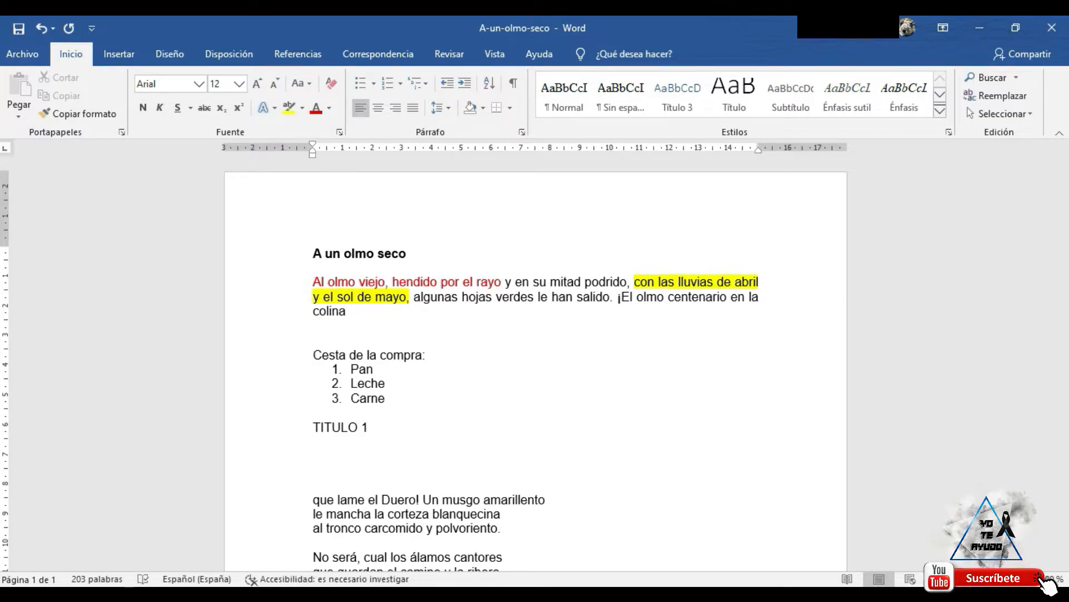
{"action": "left_click", "coordinate": [385, 82]}
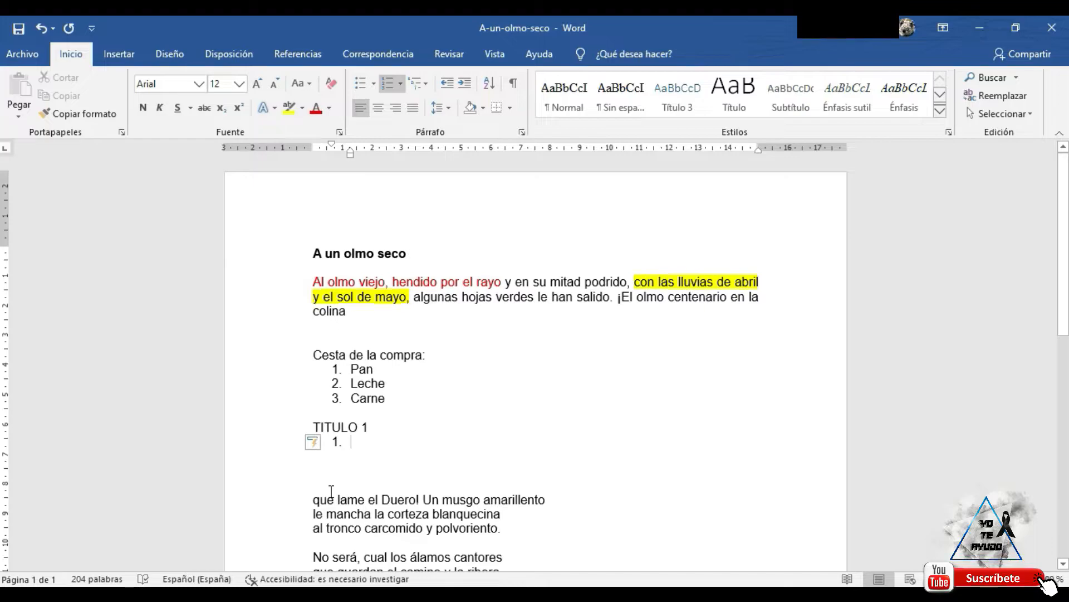
{"action": "type", "text": "SUBTITULO 1"}
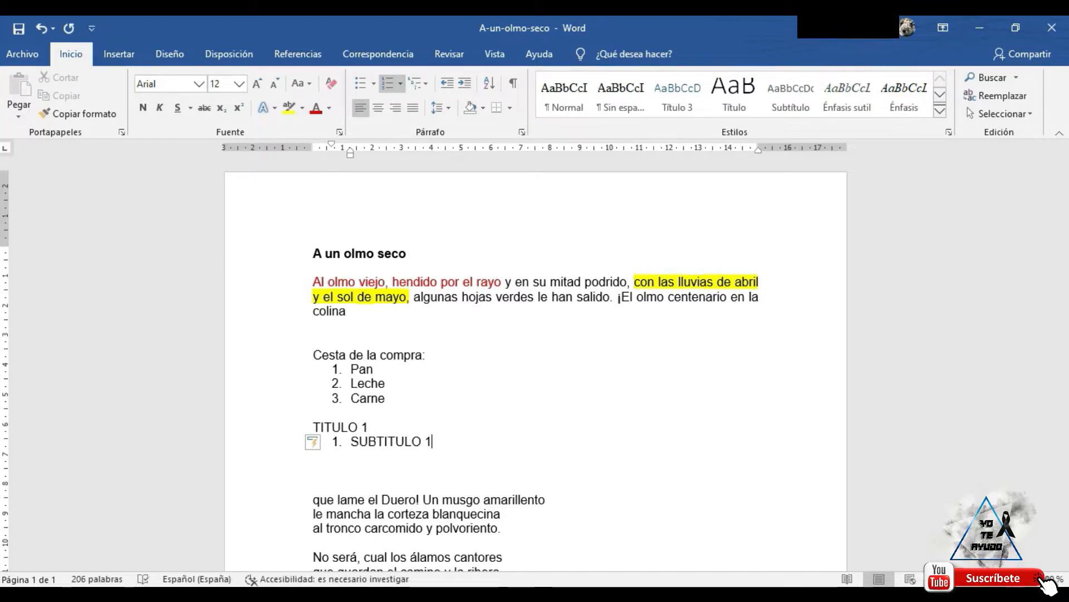
Add "SUB" and "SUB2" as second-level lettered items under "SUBTITULO 1"
{"action": "key", "text": "Return"}
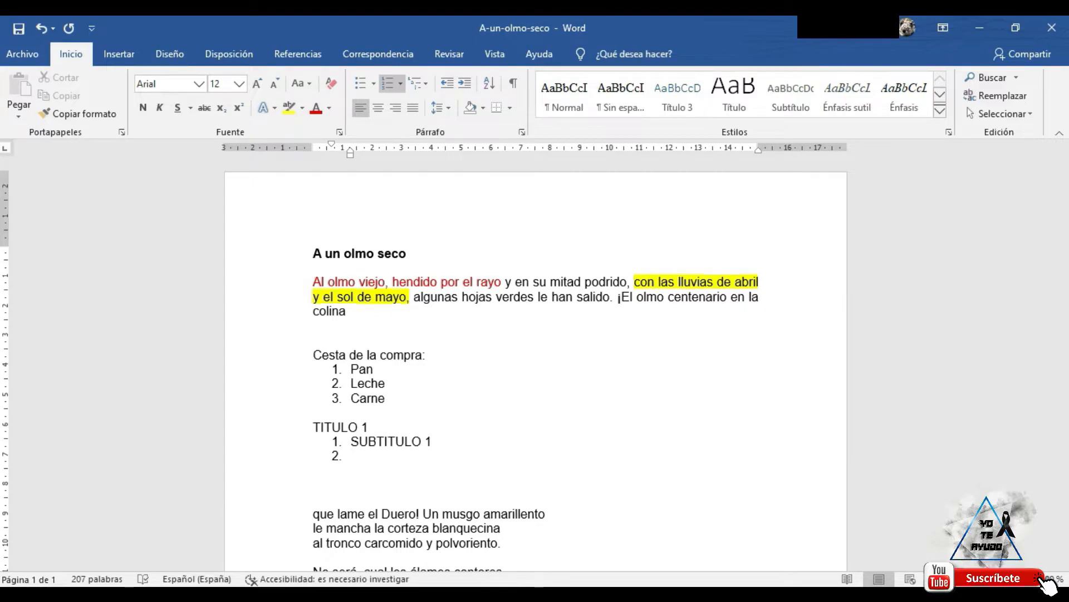
{"action": "key", "text": "Tab"}
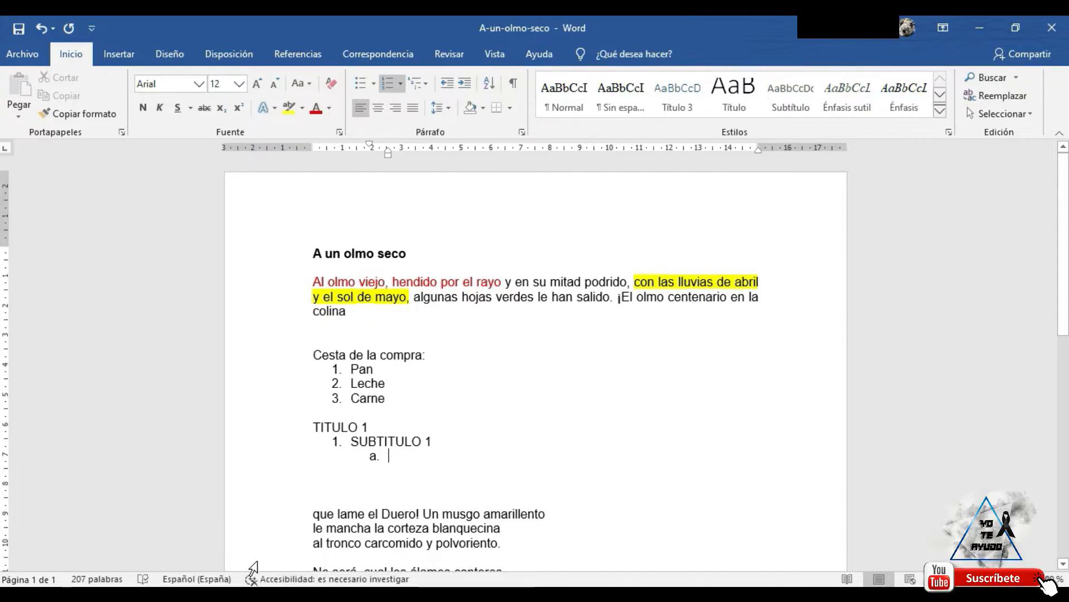
{"action": "type", "text": "SUB"}
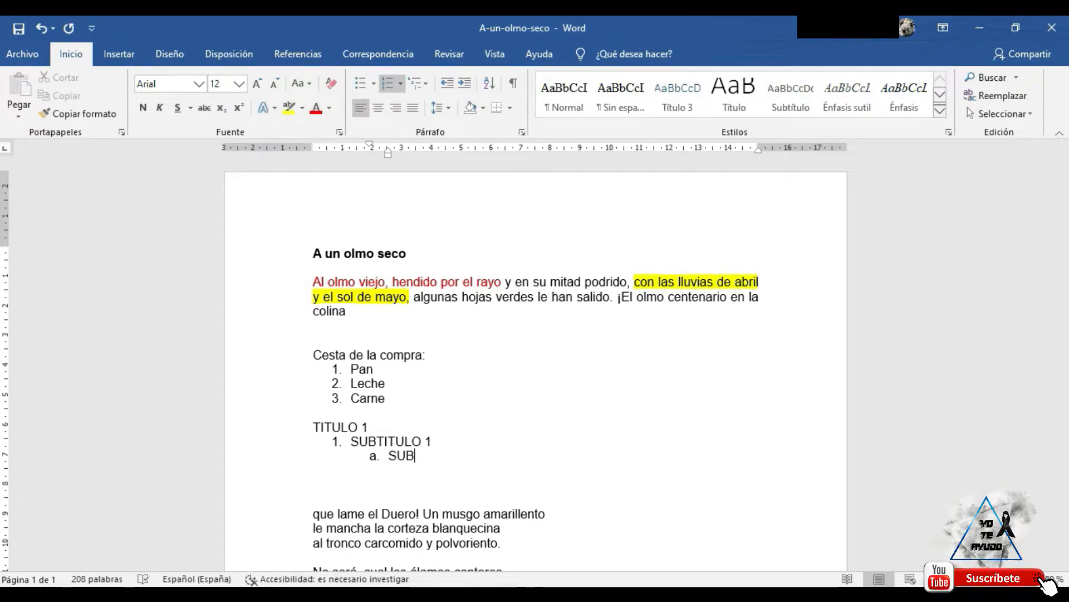
{"action": "key", "text": "Return"}
{"action": "type", "text": "SUB2"}
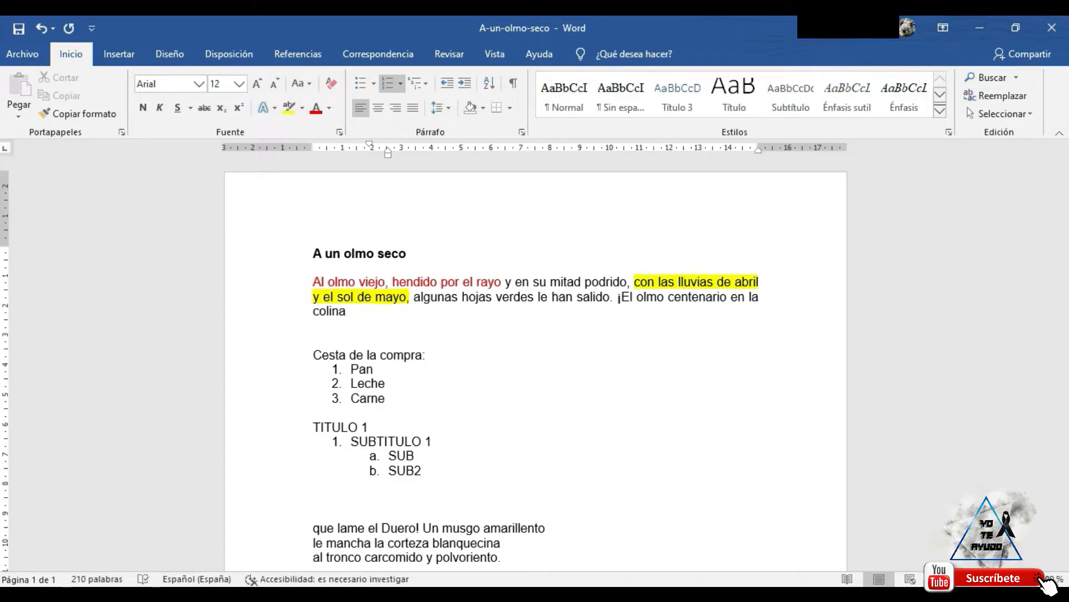
Add "SUBTITULO 2" after "SUB2" as an item on the first numbering level
{"action": "key", "text": "Return"}
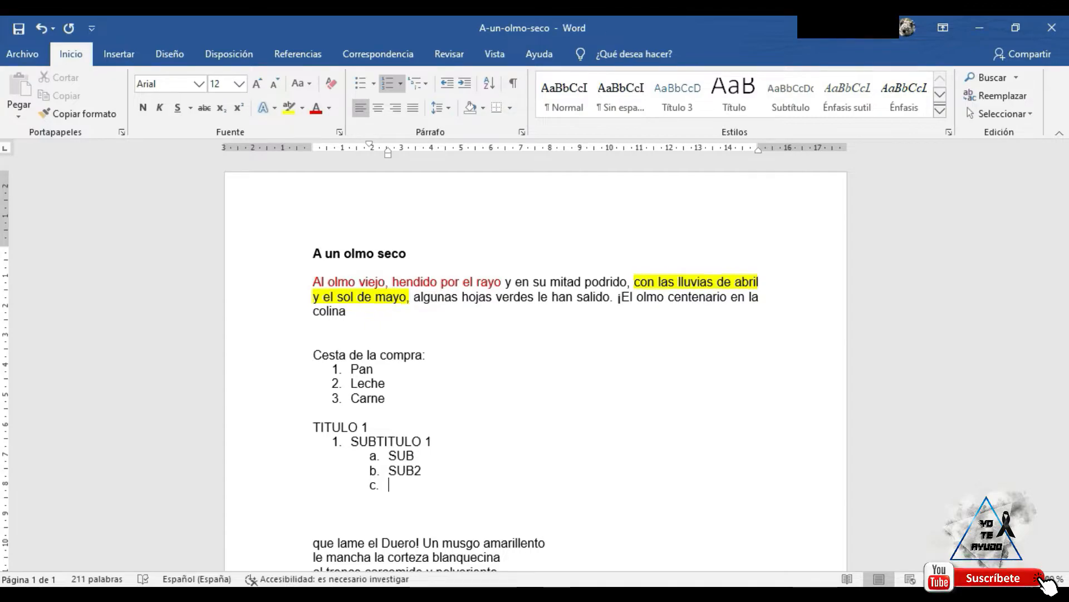
{"action": "key", "text": "shift+Tab"}
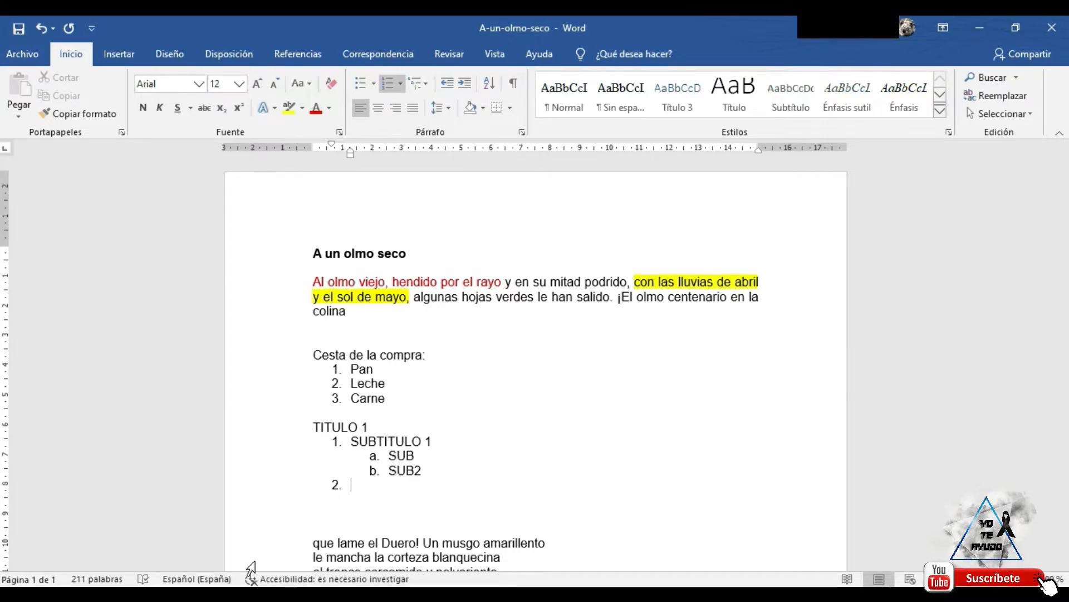
{"action": "type", "text": "SUBTITULO 2"}
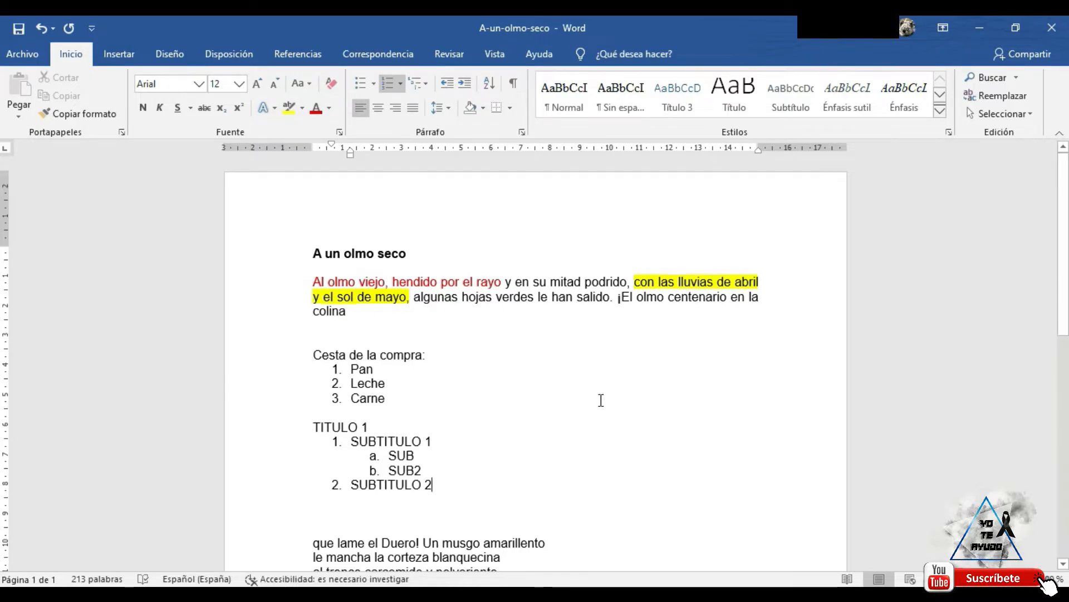
Set the paragraph spacing before and after to 6 pto for the three-line stanza beginning "No será, cual los álamos cantores"
{"action": "scroll", "coordinate": [599, 399], "scroll_direction": "down", "scroll_amount": 4}
{"action": "scroll", "coordinate": [598, 399], "scroll_direction": "down", "scroll_amount": 1}
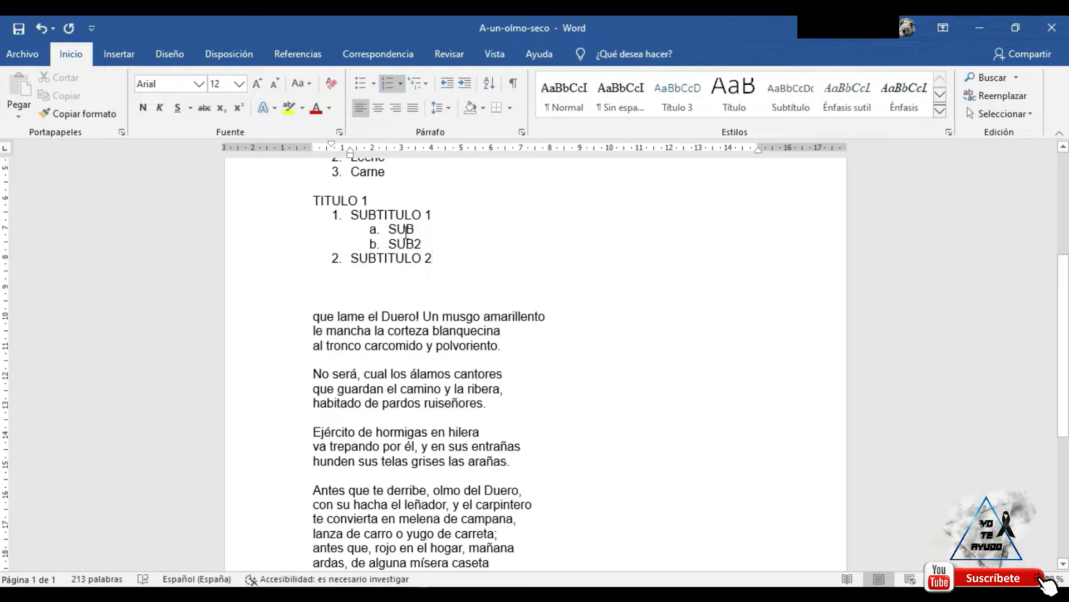
{"action": "left_click_drag", "start_coordinate": [313, 373], "coordinate": [484, 403]}
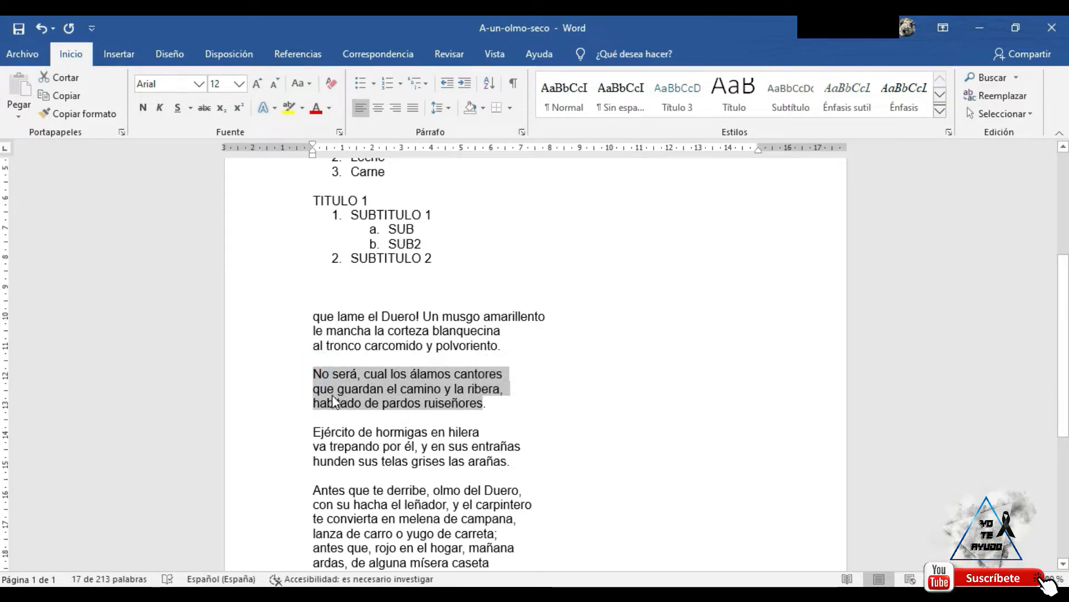
{"action": "left_click", "coordinate": [352, 358]}
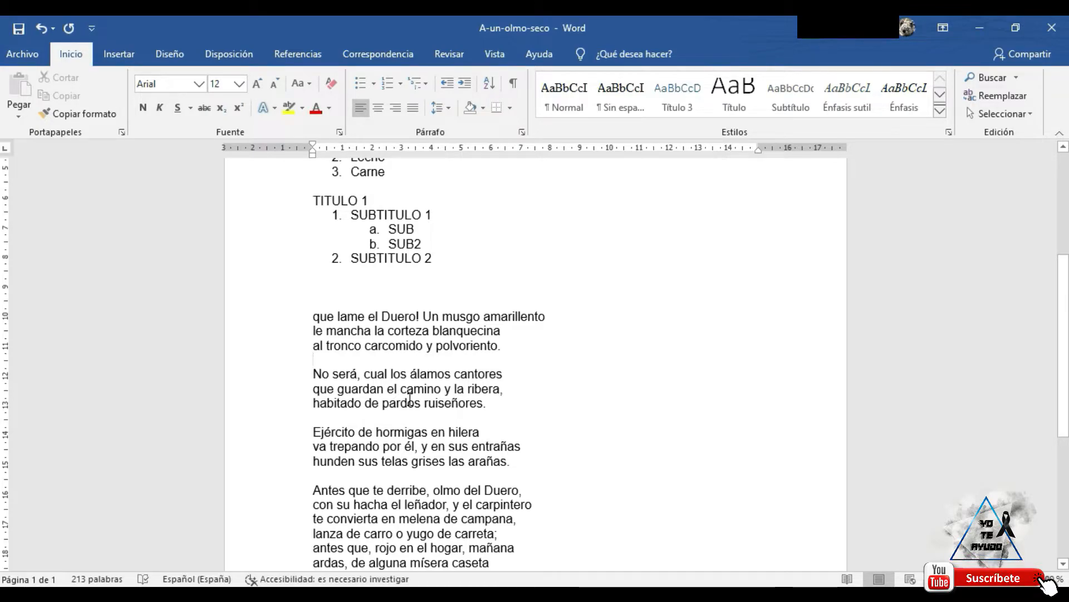
{"action": "left_click_drag", "start_coordinate": [495, 406], "coordinate": [312, 374]}
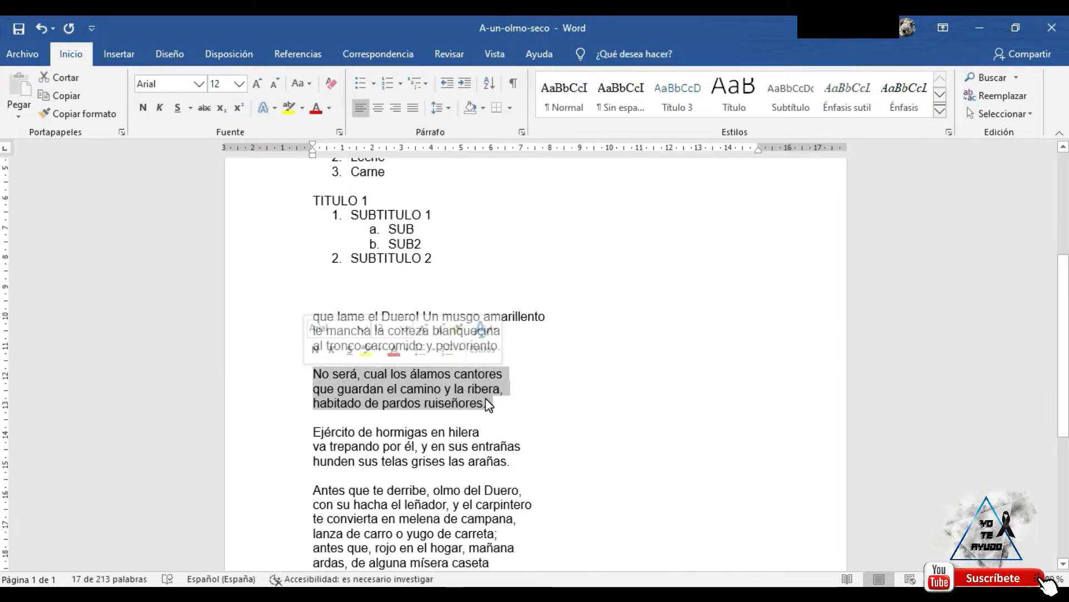
{"action": "left_click", "coordinate": [521, 133]}
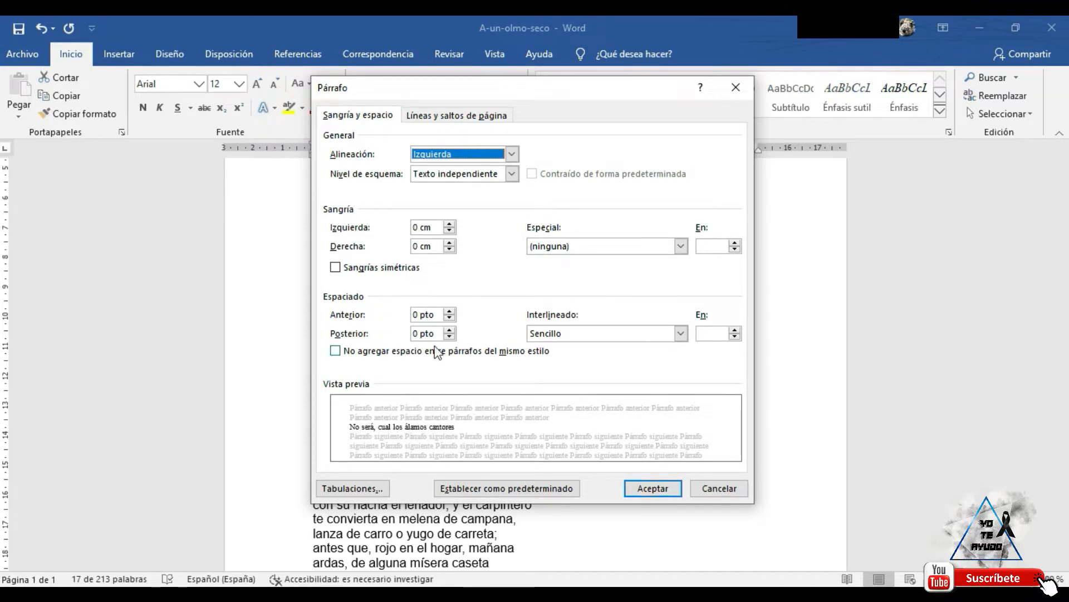
{"action": "left_click_drag", "start_coordinate": [413, 315], "coordinate": [443, 313]}
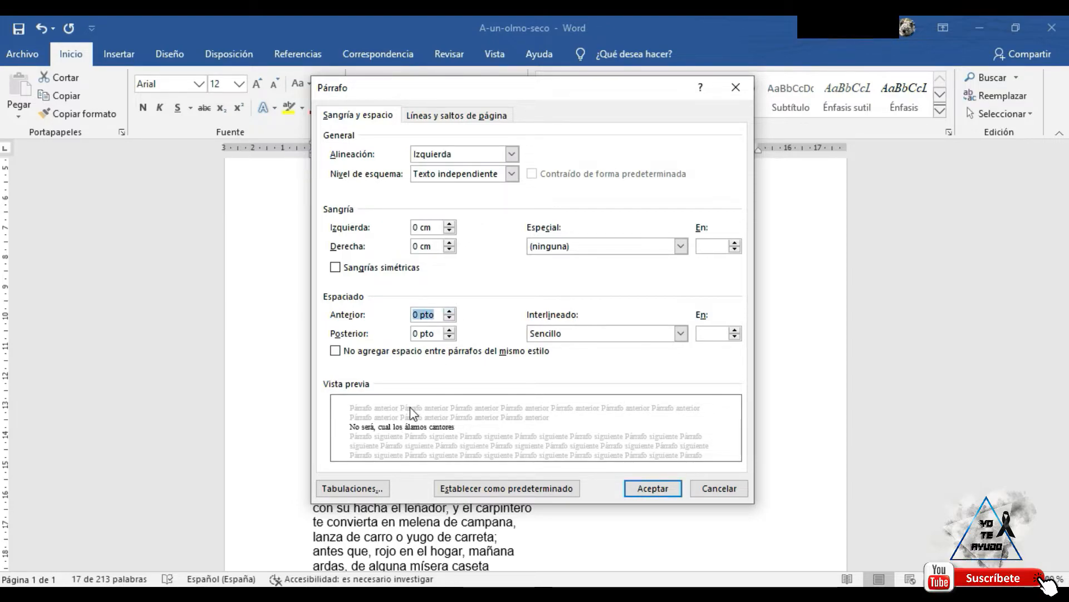
{"action": "left_click", "coordinate": [450, 311]}
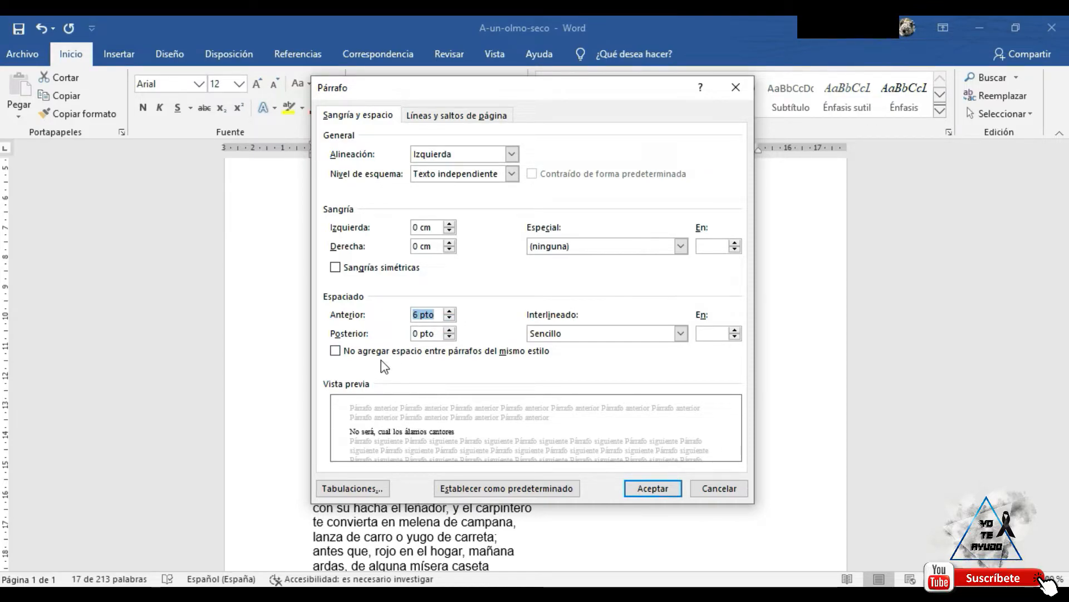
{"action": "left_click", "coordinate": [450, 330]}
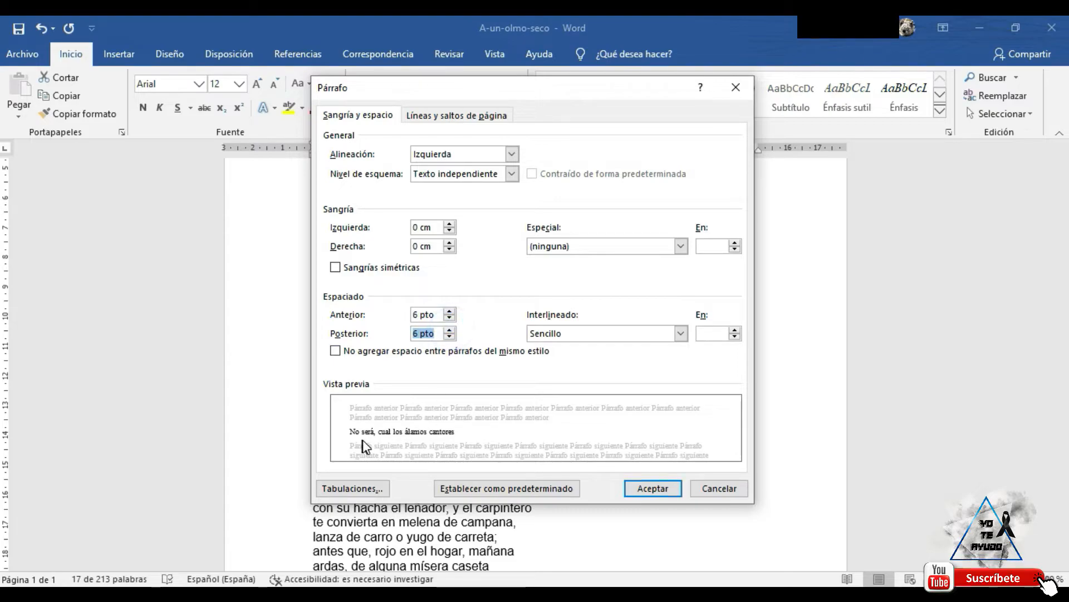
Set the selected stanza's line spacing to Doble and apply the paragraph settings
{"action": "left_click", "coordinate": [551, 335]}
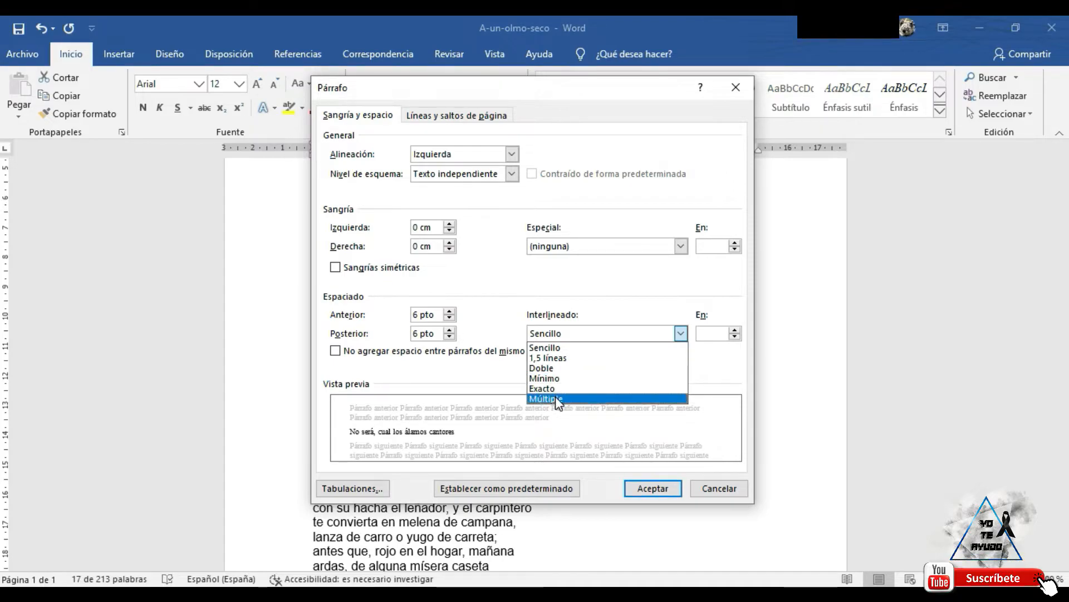
{"action": "left_click", "coordinate": [563, 368]}
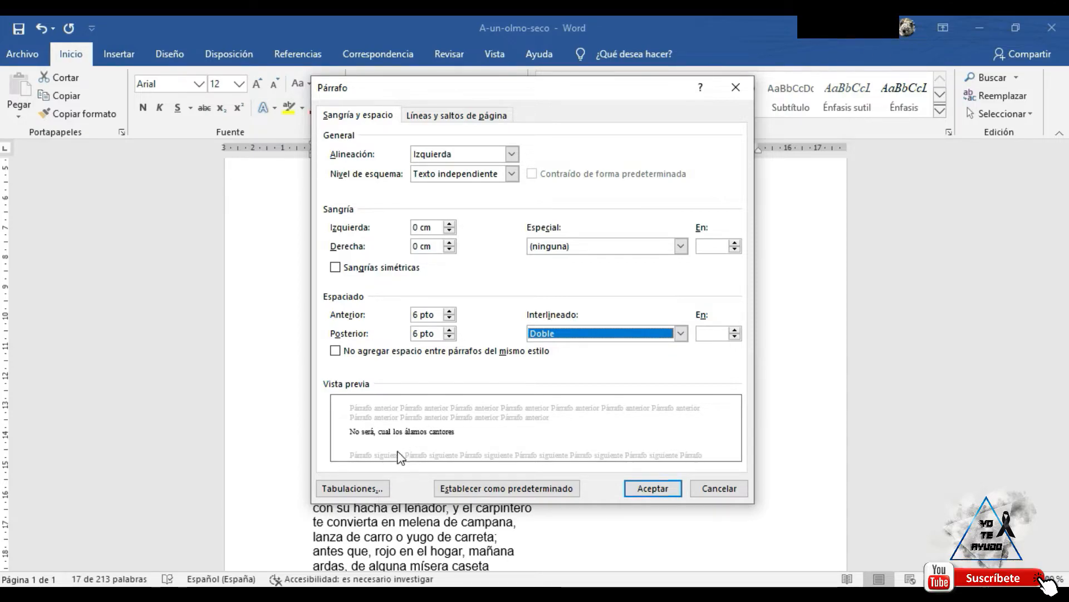
{"action": "left_click", "coordinate": [643, 490]}
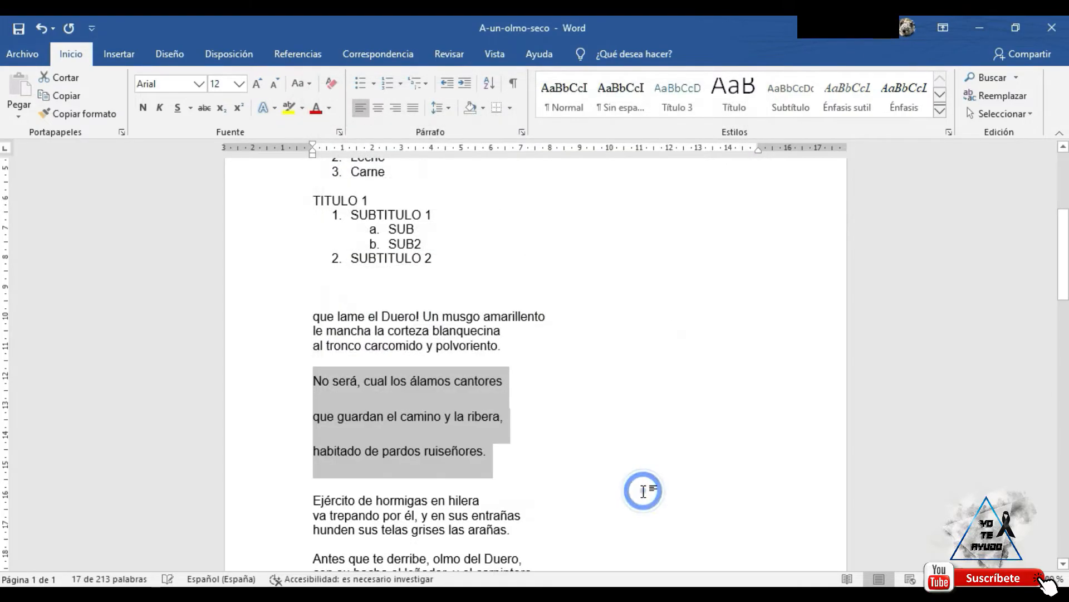
{"action": "left_click", "coordinate": [551, 440]}
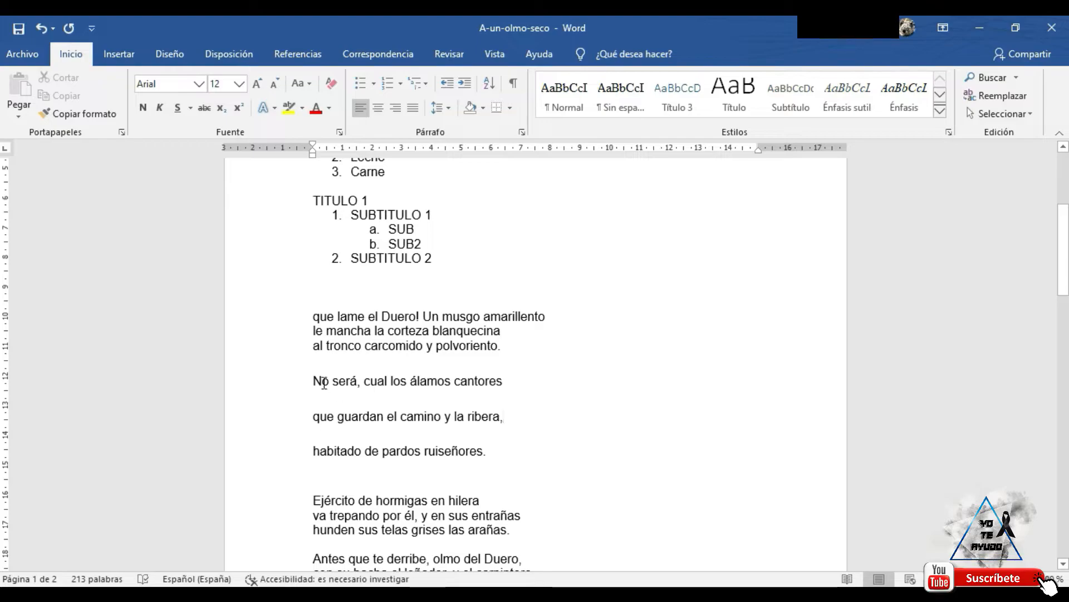
Switch the line spacing of the stanza beginning "No será" to Múltiple with a value of 1
{"action": "left_click_drag", "start_coordinate": [312, 381], "coordinate": [490, 452]}
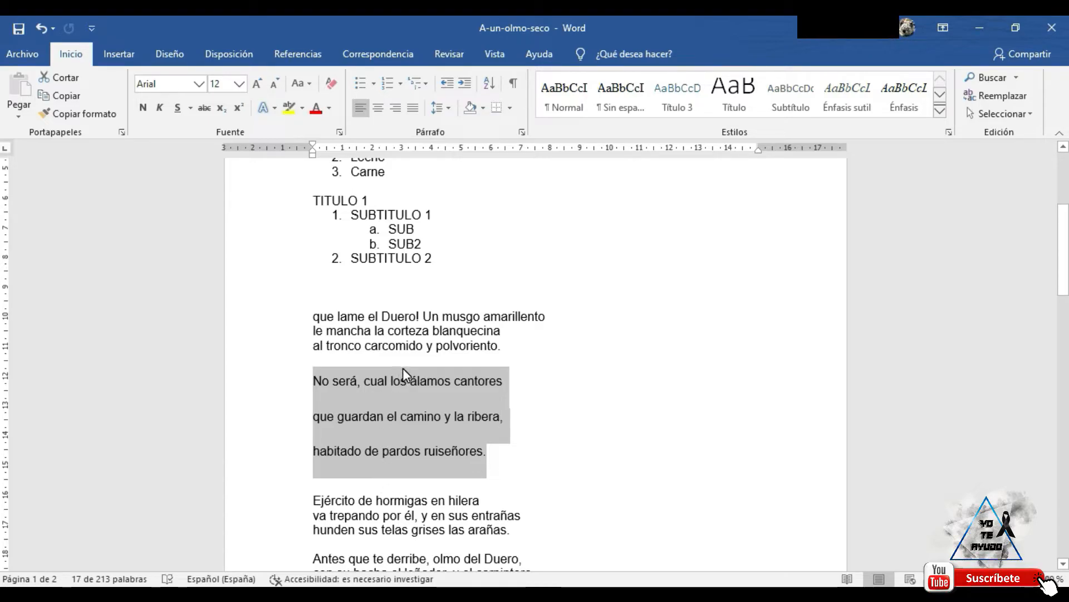
{"action": "left_click", "coordinate": [522, 132]}
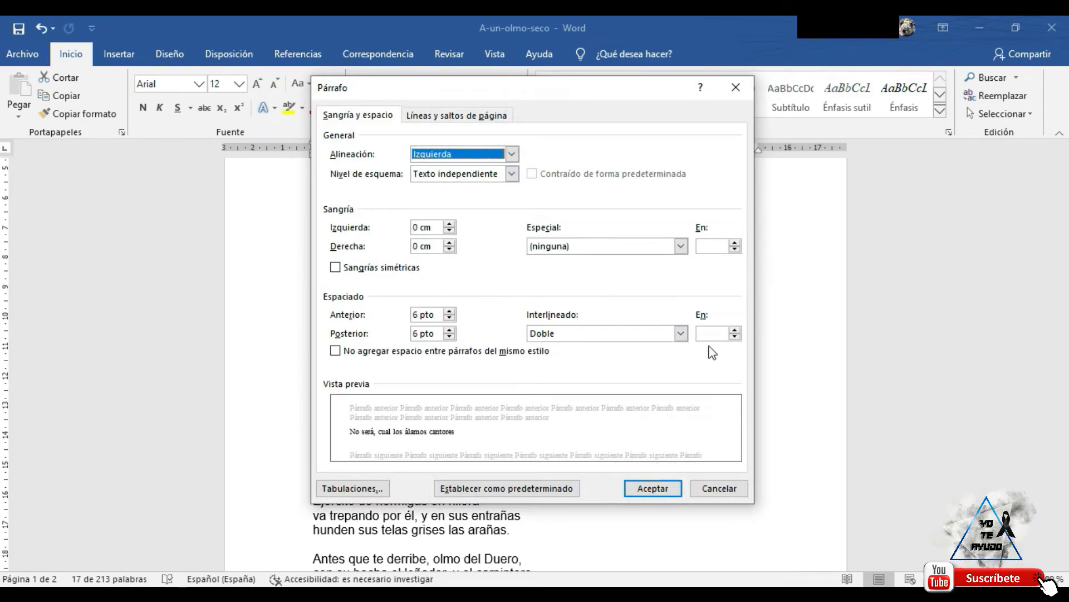
{"action": "left_click", "coordinate": [736, 330]}
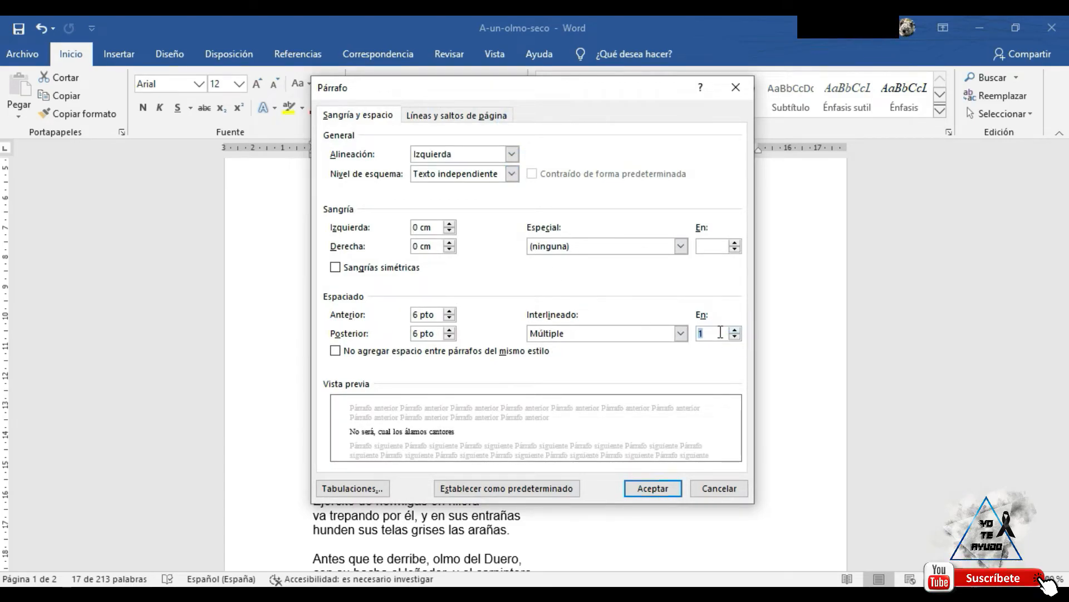
{"action": "left_click", "coordinate": [676, 333]}
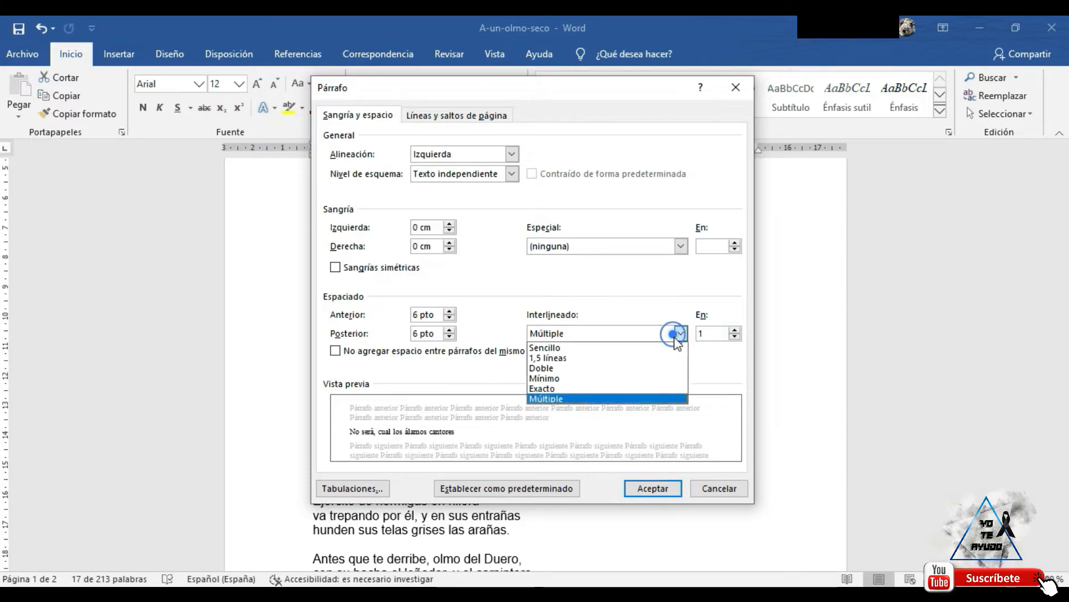
{"action": "left_click", "coordinate": [554, 358]}
{"action": "left_click", "coordinate": [735, 331]}
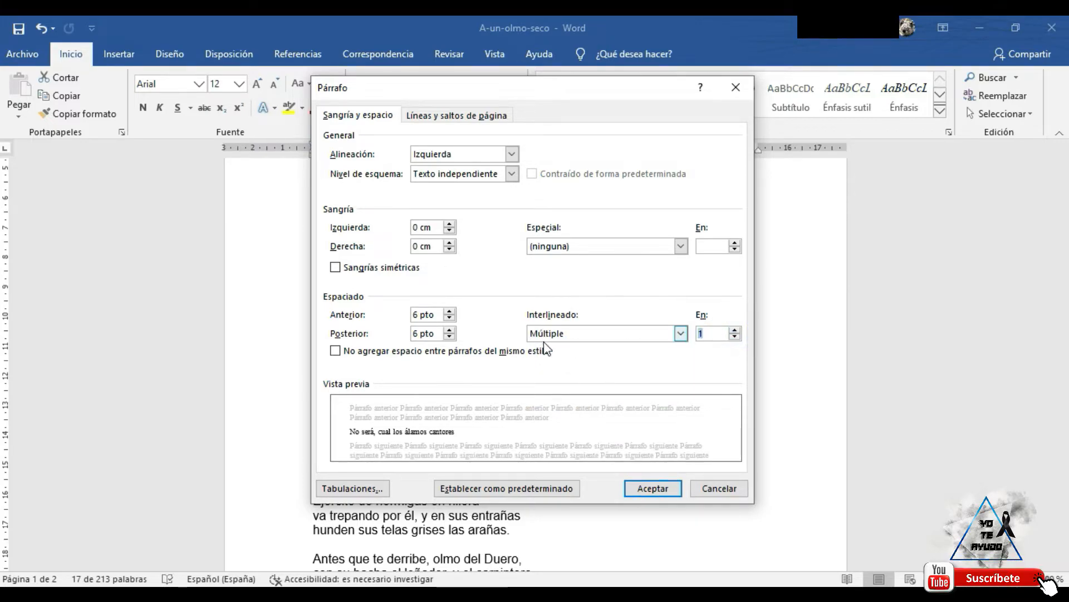
Raise the stanza's Múltiple line spacing value to 12 and apply it
{"action": "left_click", "coordinate": [734, 330]}
{"action": "left_click", "coordinate": [734, 330]}
{"action": "left_click", "coordinate": [734, 331]}
{"action": "left_click", "coordinate": [734, 330]}
{"action": "left_click", "coordinate": [734, 331]}
{"action": "left_click", "coordinate": [734, 330]}
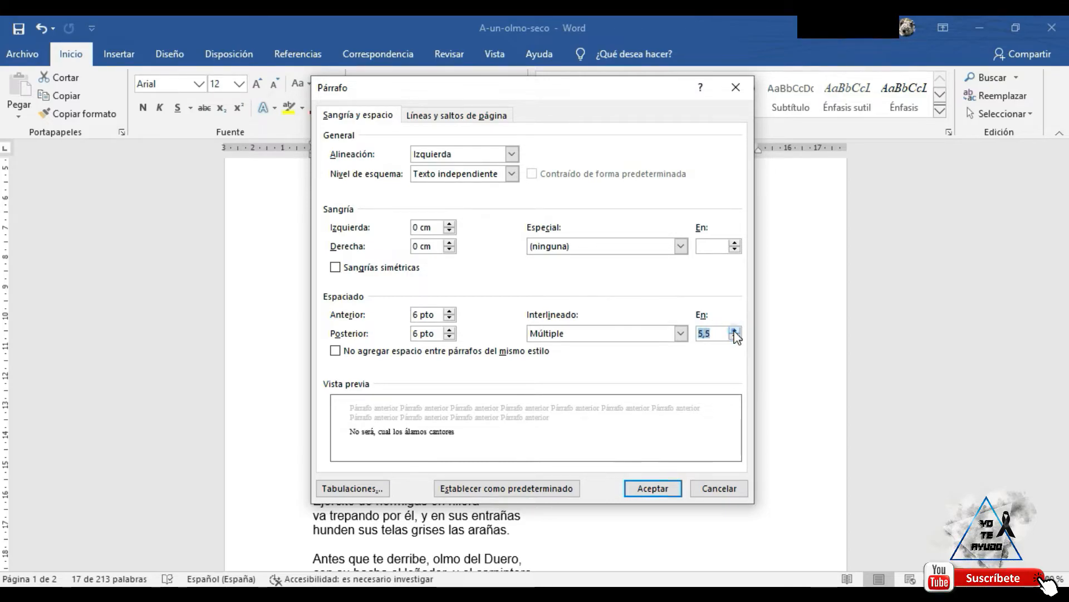
{"action": "left_click", "coordinate": [734, 331]}
{"action": "left_click", "coordinate": [734, 330]}
{"action": "left_click", "coordinate": [734, 330]}
{"action": "left_click", "coordinate": [734, 330]}
{"action": "left_click", "coordinate": [734, 331]}
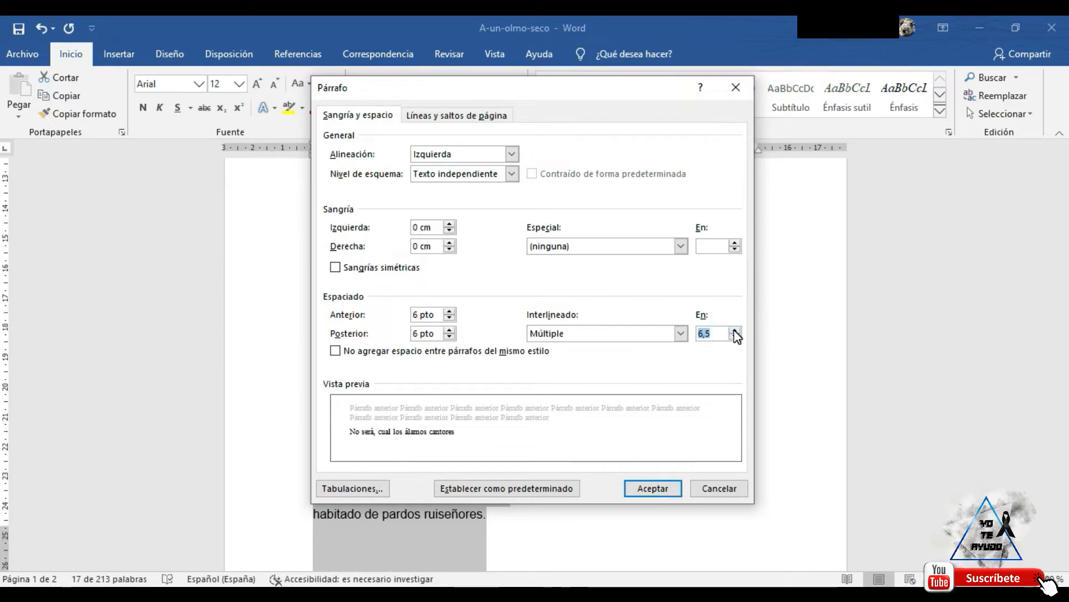
{"action": "left_click", "coordinate": [734, 330]}
{"action": "left_click", "coordinate": [734, 331]}
{"action": "left_click", "coordinate": [734, 330]}
{"action": "left_click", "coordinate": [734, 330]}
{"action": "left_click", "coordinate": [734, 330]}
{"action": "left_click", "coordinate": [734, 330]}
{"action": "left_click", "coordinate": [734, 330]}
{"action": "left_click", "coordinate": [734, 331]}
{"action": "left_click", "coordinate": [734, 330]}
{"action": "left_click", "coordinate": [734, 330]}
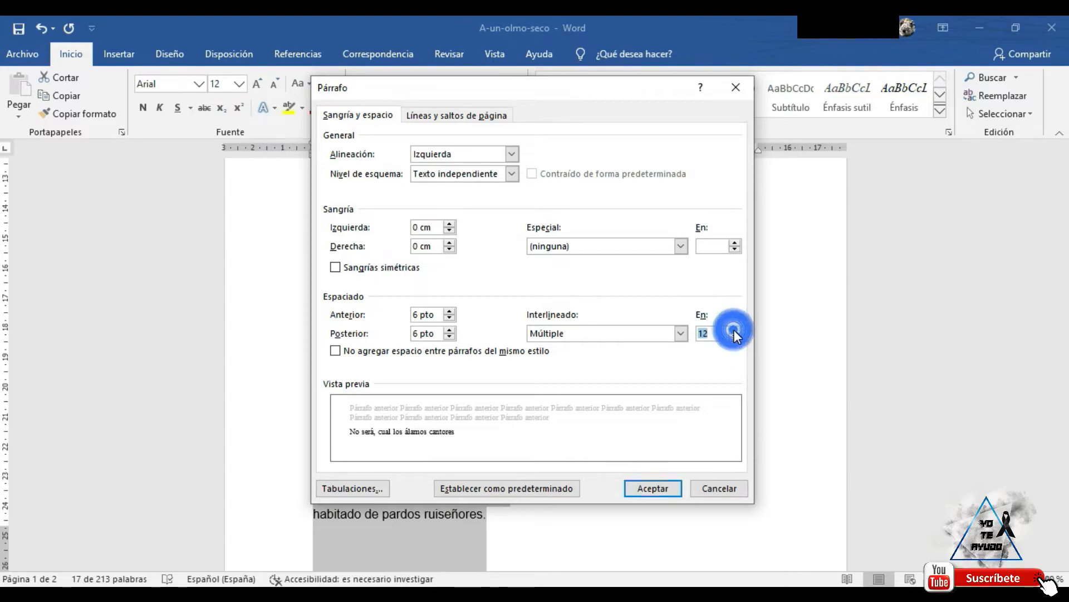
{"action": "left_click", "coordinate": [670, 489]}
Examine the line spacing across the "No será" stanza, highlighting the words "guardan" and "camino" in its second line
{"action": "scroll", "coordinate": [538, 385], "scroll_direction": "up", "scroll_amount": 5}
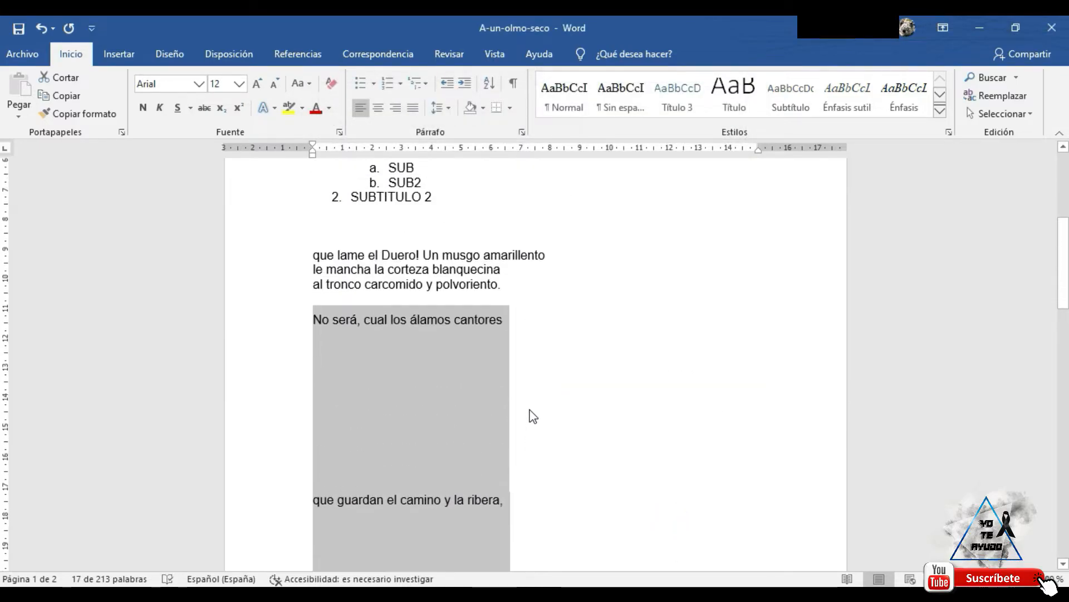
{"action": "scroll", "coordinate": [379, 346], "scroll_direction": "down", "scroll_amount": 1}
{"action": "scroll", "coordinate": [399, 287], "scroll_direction": "down", "scroll_amount": 10}
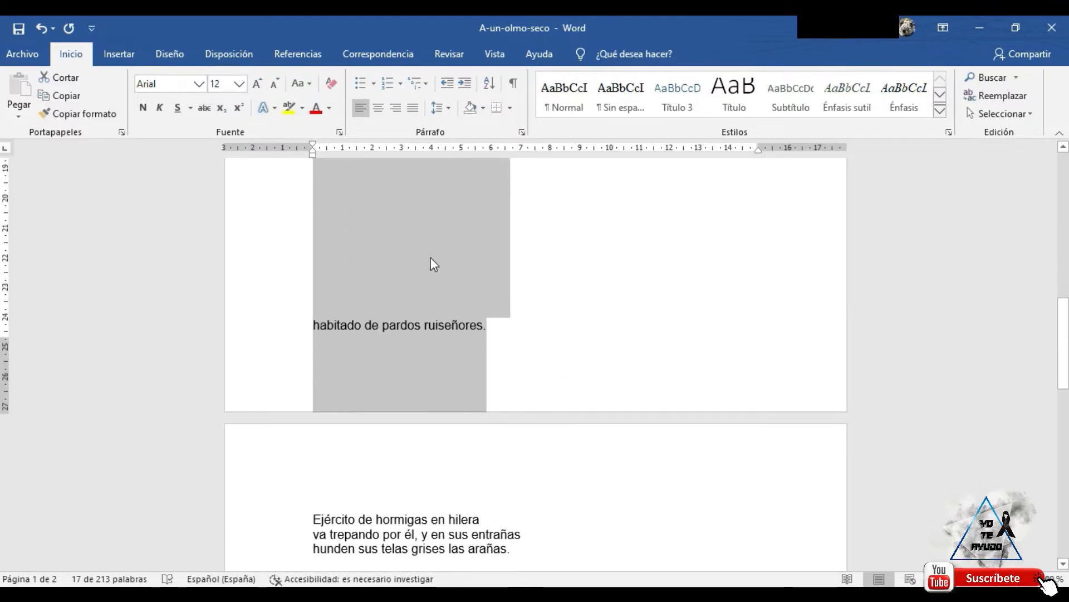
{"action": "scroll", "coordinate": [441, 258], "scroll_direction": "up", "scroll_amount": 2}
{"action": "left_click", "coordinate": [372, 296]}
{"action": "double_click", "coordinate": [372, 295]}
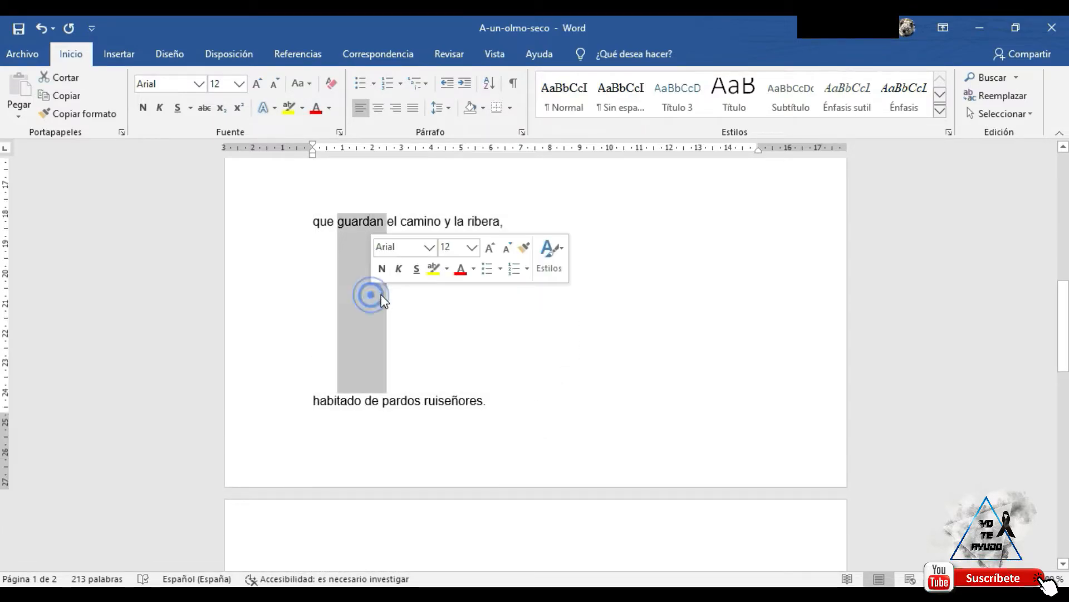
{"action": "left_click", "coordinate": [378, 313]}
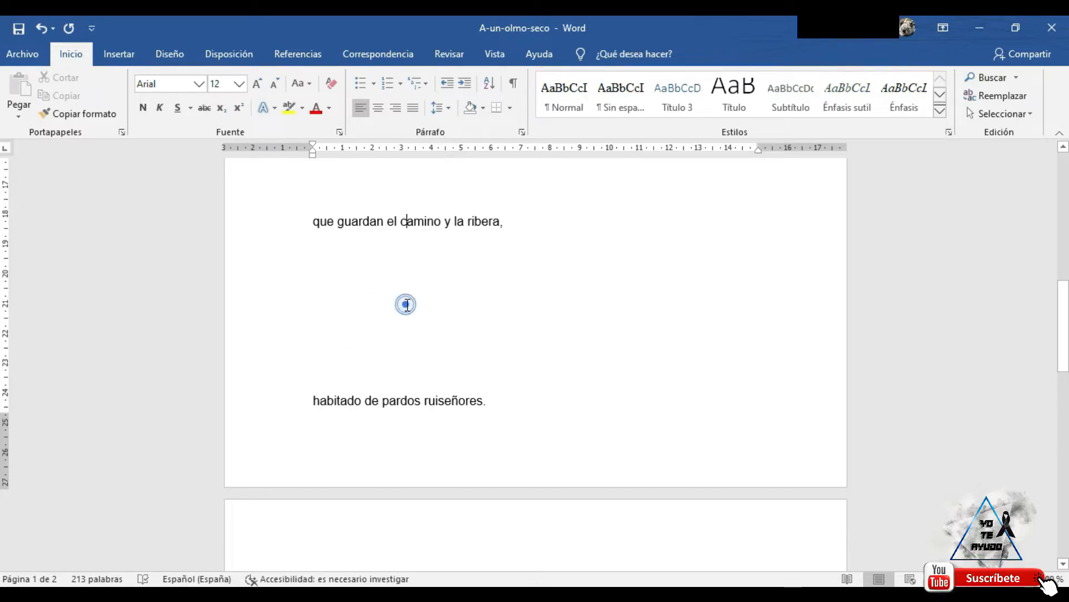
{"action": "triple_click", "coordinate": [406, 305]}
{"action": "left_click", "coordinate": [404, 304]}
{"action": "left_click_drag", "start_coordinate": [401, 218], "coordinate": [441, 223]}
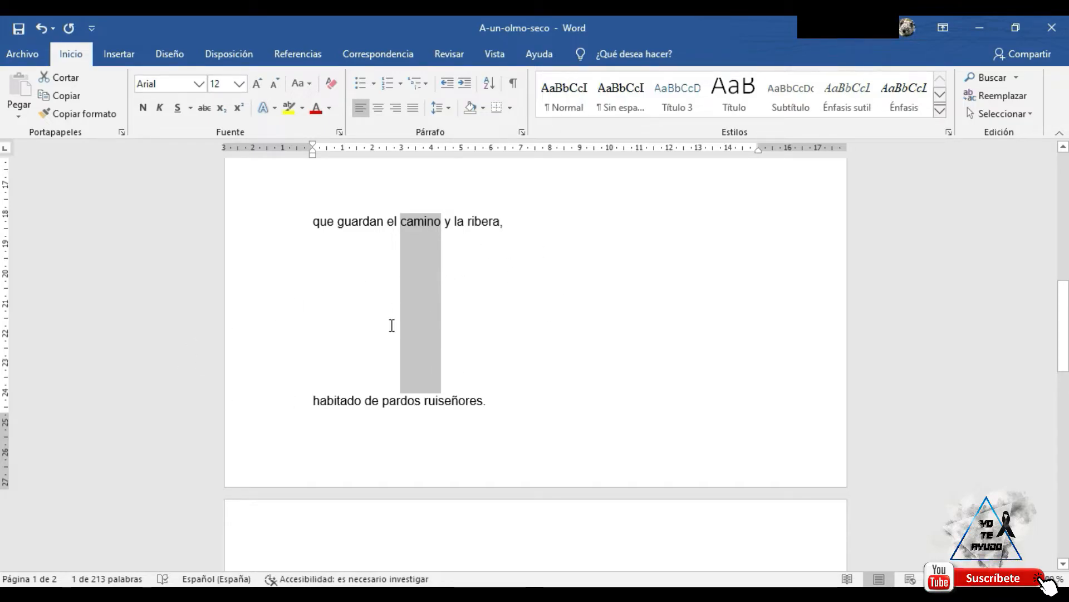
Reset the "No será" stanza to Sencillo line spacing with 0 pto spacing before and after
{"action": "scroll", "coordinate": [392, 326], "scroll_direction": "up", "scroll_amount": 3}
{"action": "left_click_drag", "start_coordinate": [308, 189], "coordinate": [505, 553]}
{"action": "left_click", "coordinate": [524, 133]}
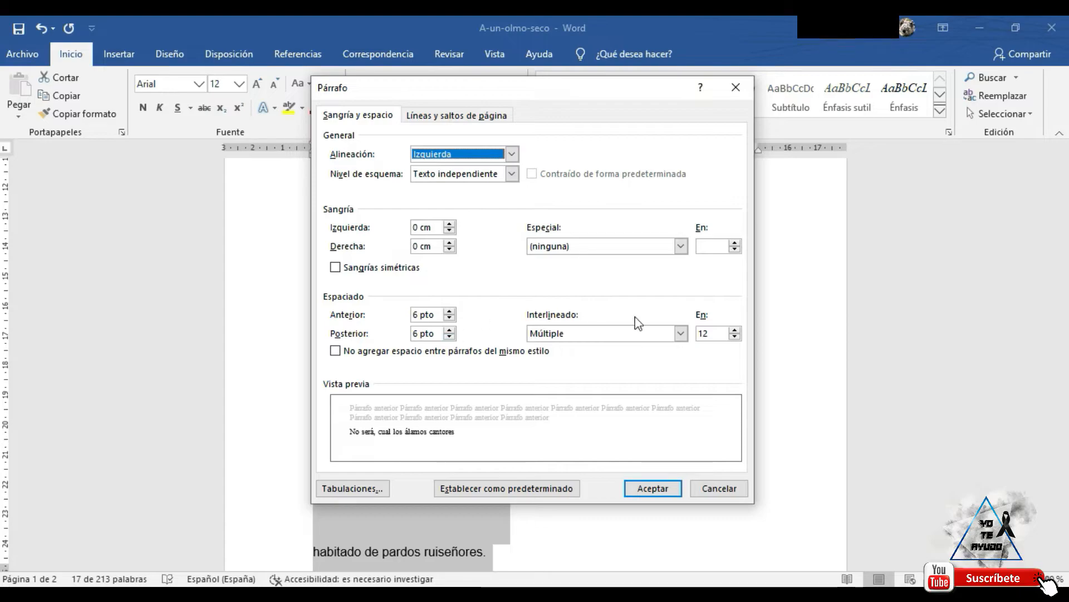
{"action": "left_click", "coordinate": [680, 333]}
{"action": "left_click", "coordinate": [538, 346]}
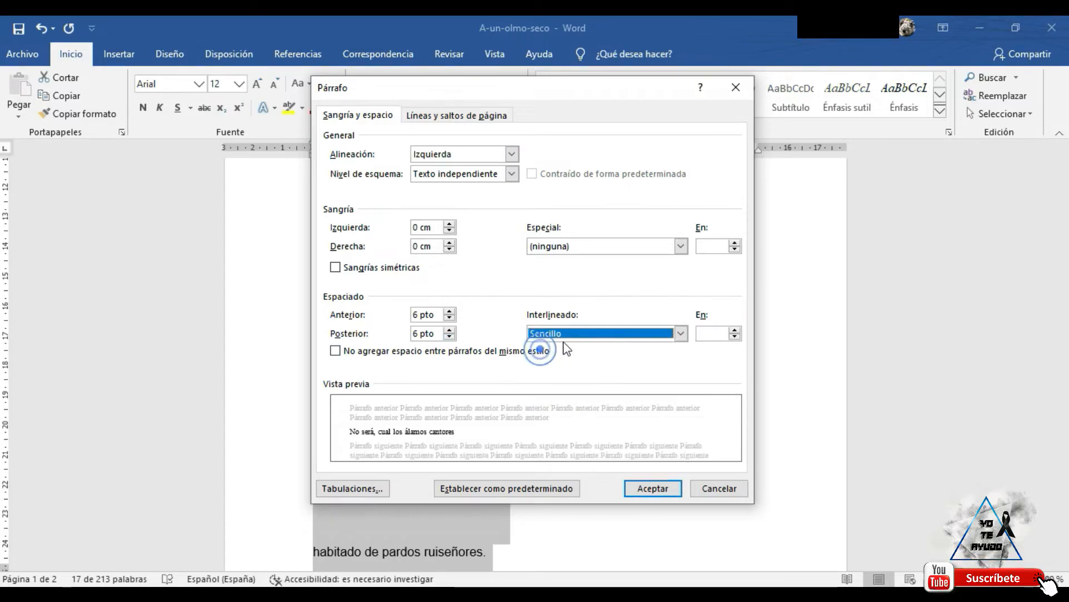
{"action": "left_click", "coordinate": [449, 318]}
{"action": "left_click", "coordinate": [450, 337]}
{"action": "left_click", "coordinate": [518, 350]}
{"action": "left_click", "coordinate": [653, 488]}
{"action": "scroll", "coordinate": [441, 357], "scroll_direction": "up", "scroll_amount": 3}
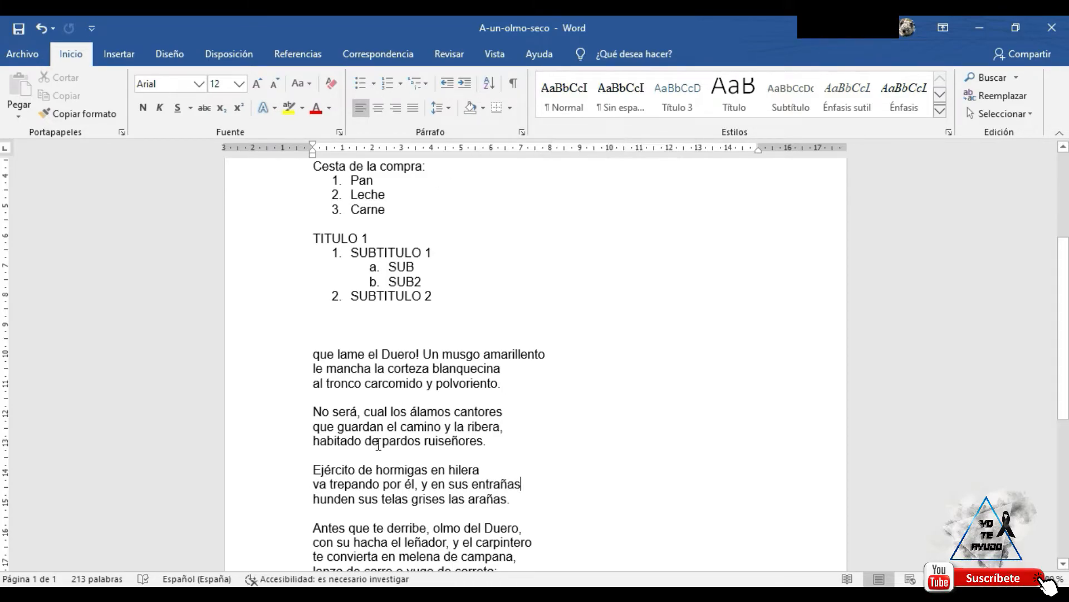
Sort the lines of the "No será" stanza as text by paragraphs in ascending order, and undo the sort
{"action": "left_click", "coordinate": [322, 411]}
{"action": "left_click_drag", "start_coordinate": [321, 411], "coordinate": [320, 456]}
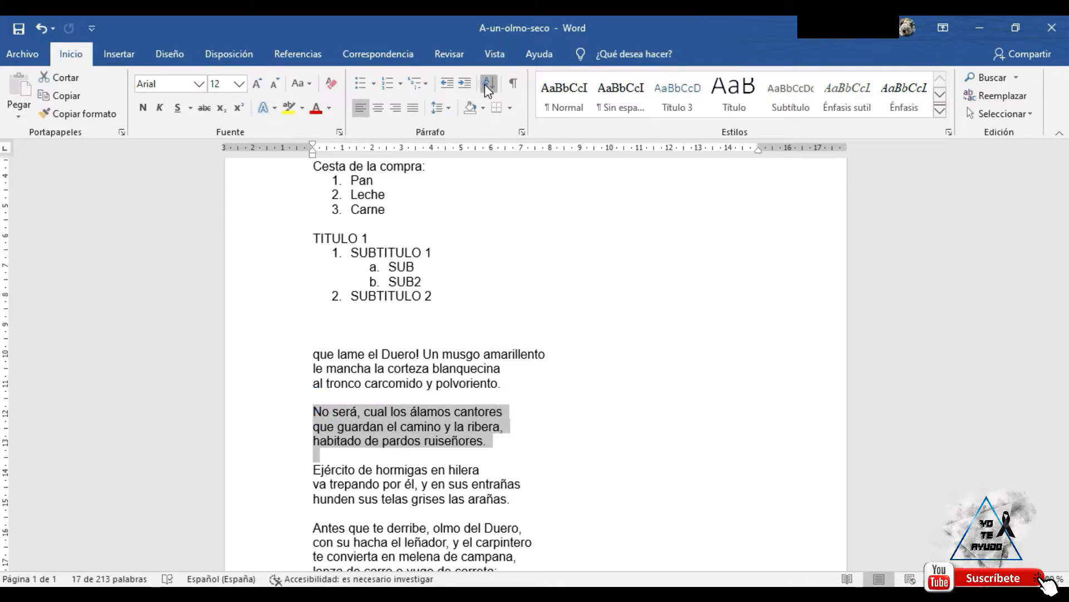
{"action": "left_click", "coordinate": [486, 84]}
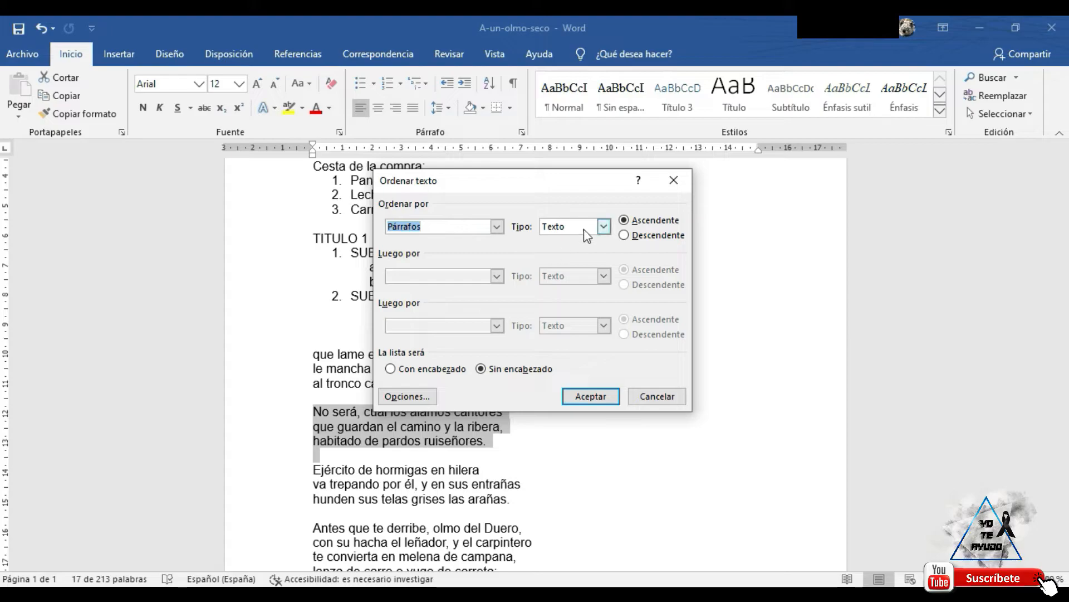
{"action": "left_click", "coordinate": [609, 407]}
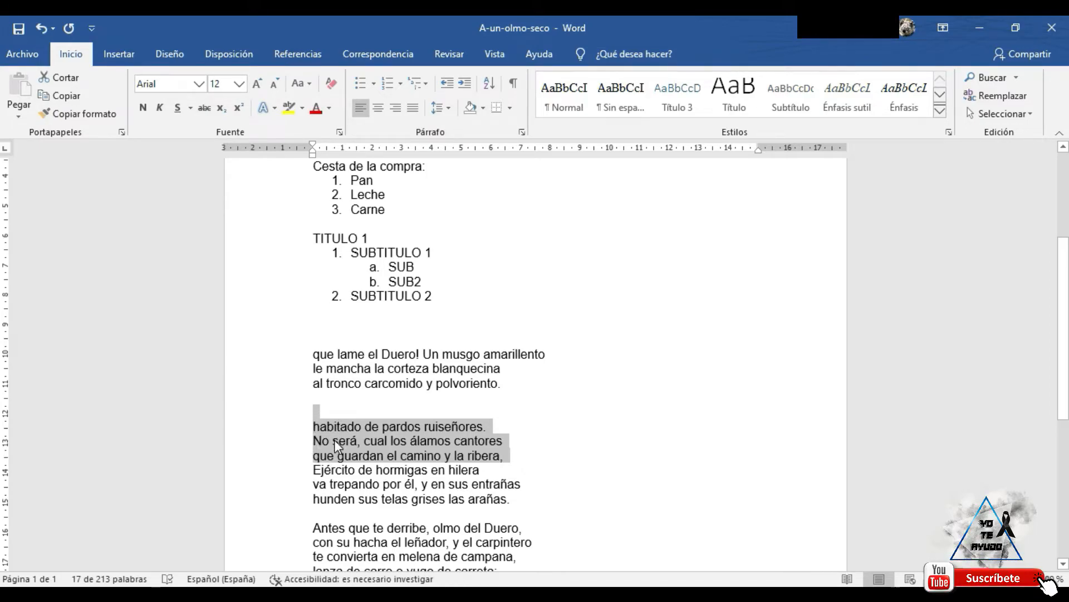
{"action": "left_click", "coordinate": [42, 30]}
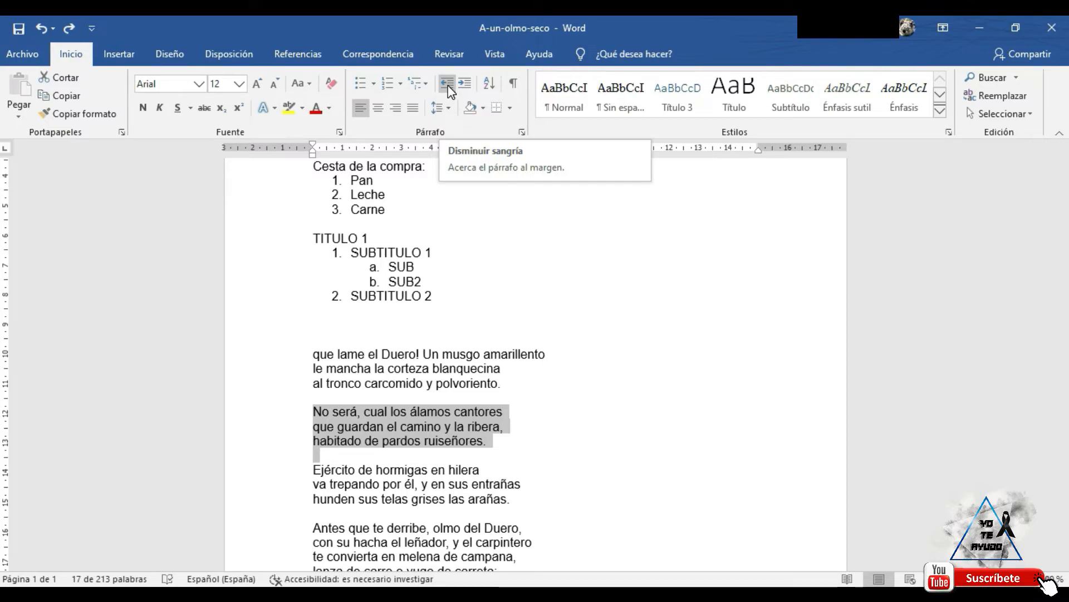
Increase the indent of the whole "No será" stanza by one level and decrease it again
{"action": "left_click", "coordinate": [464, 85]}
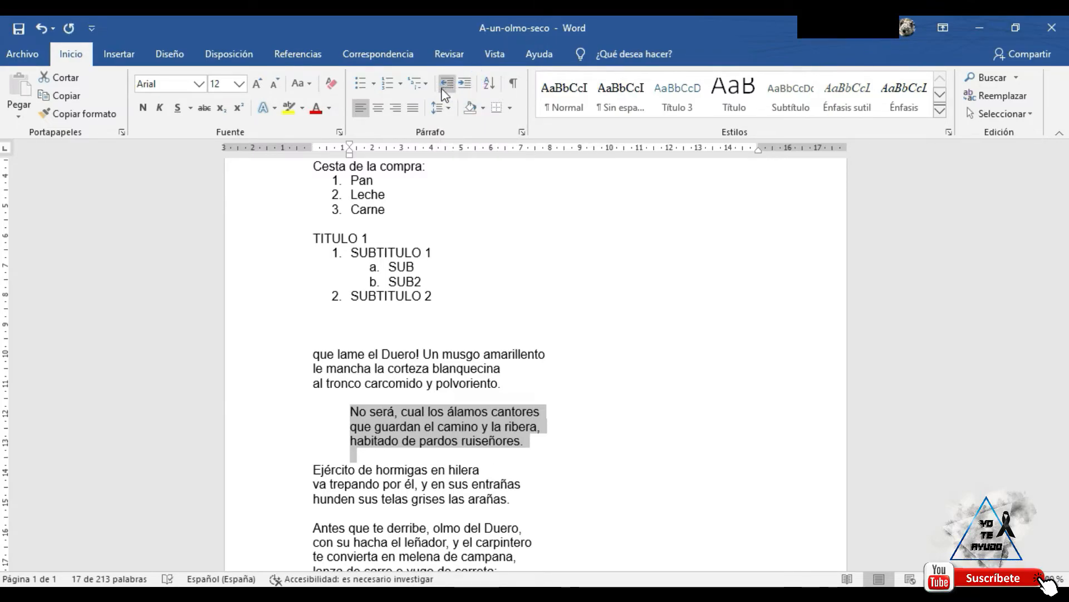
{"action": "left_click", "coordinate": [443, 87]}
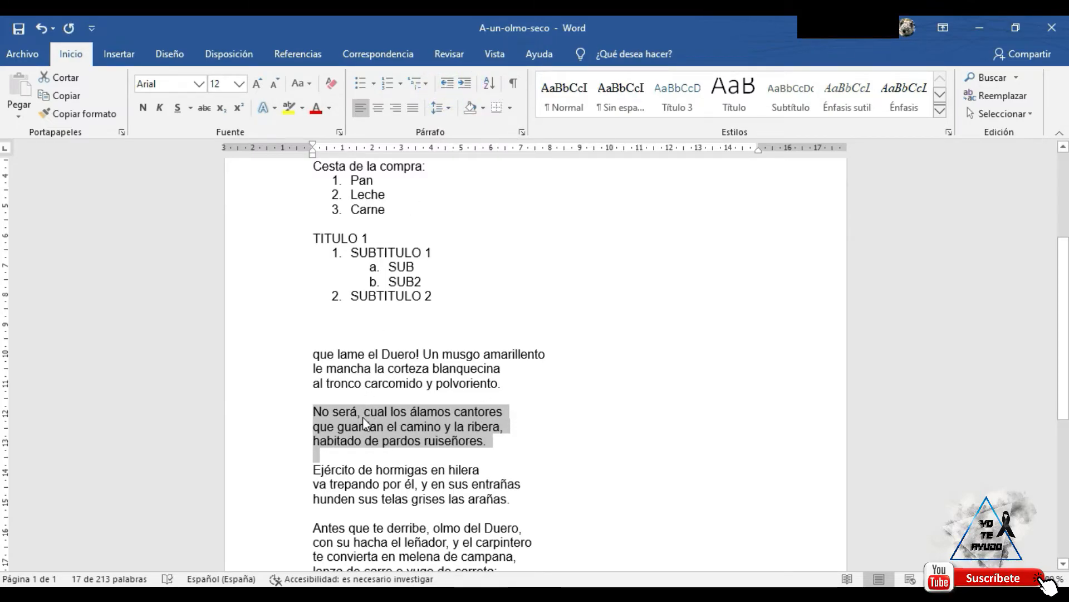
Indent only the line "No será, cual los álamos cantores" by one level
{"action": "left_click", "coordinate": [354, 415]}
{"action": "left_click", "coordinate": [313, 412]}
{"action": "left_click", "coordinate": [467, 85]}
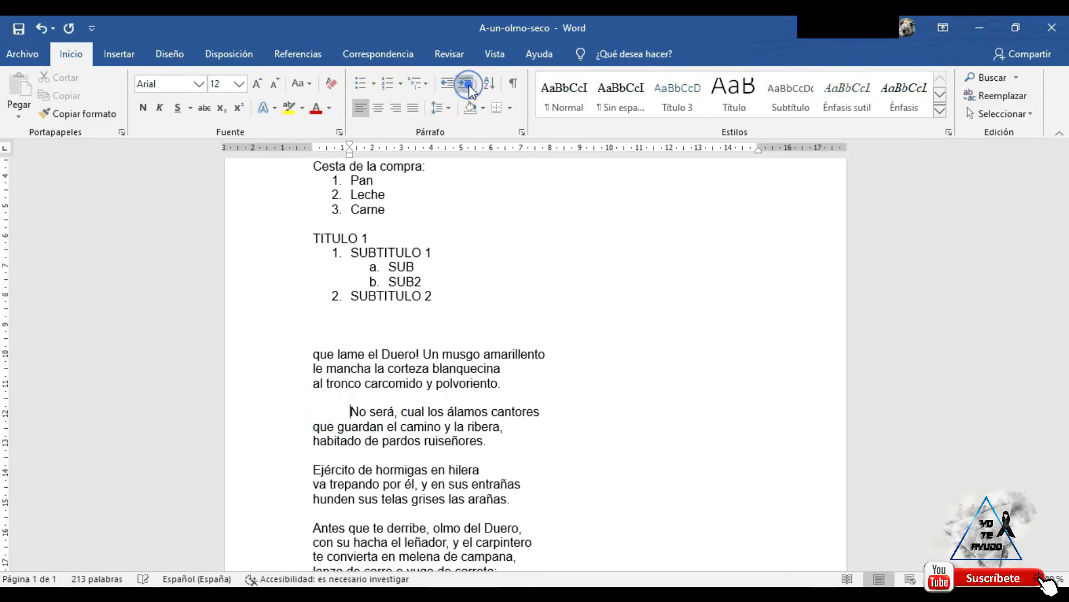
Remove the indent from the line "No será, cual los álamos cantores", then indent its first line again and remove that indent
{"action": "left_click", "coordinate": [448, 84]}
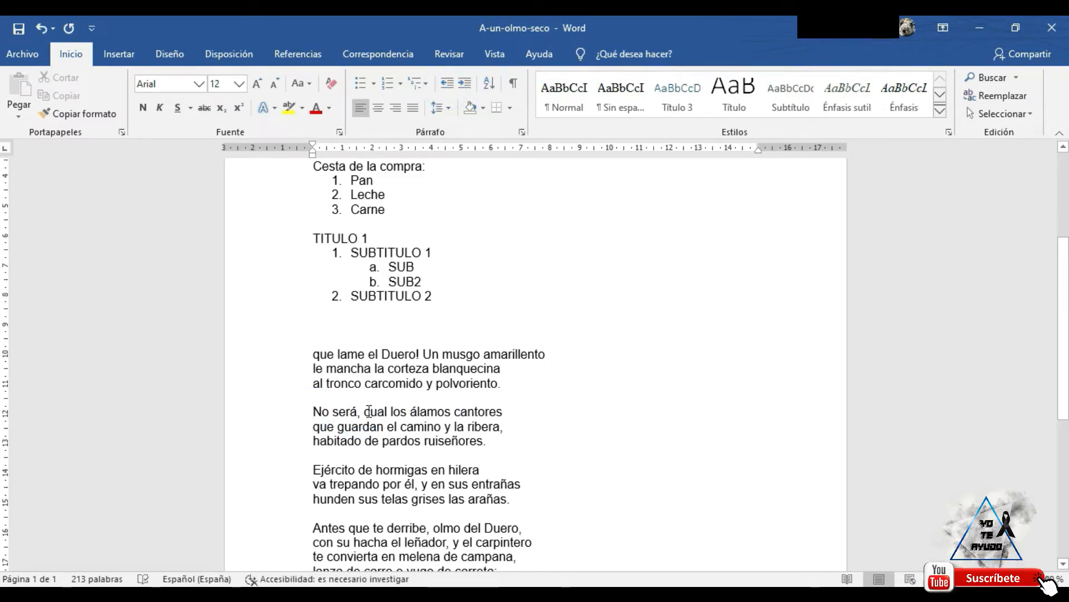
{"action": "key", "text": "Tab"}
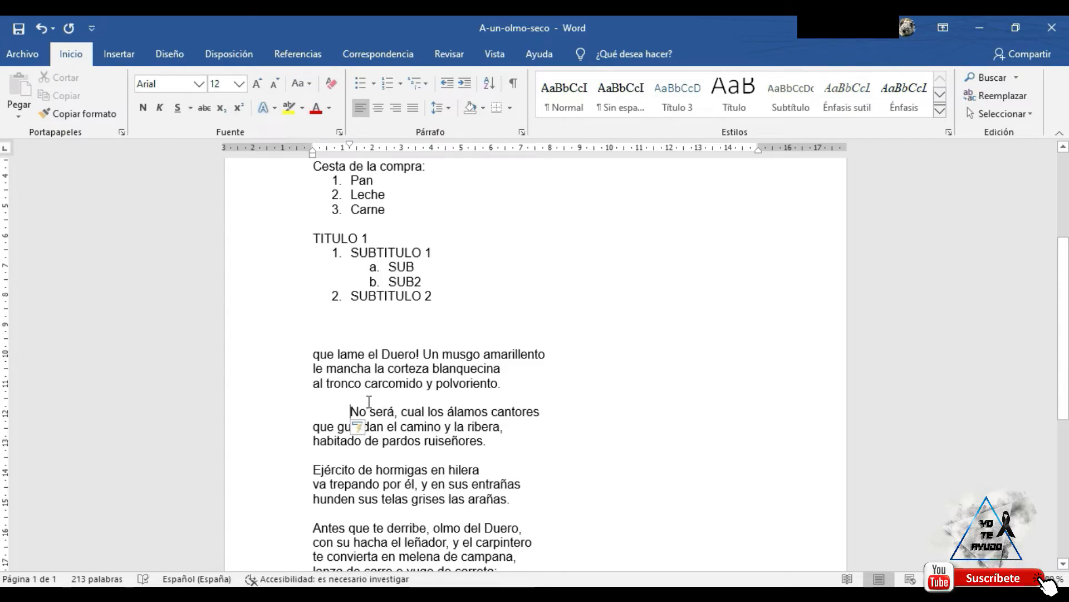
{"action": "key", "text": "BackSpace"}
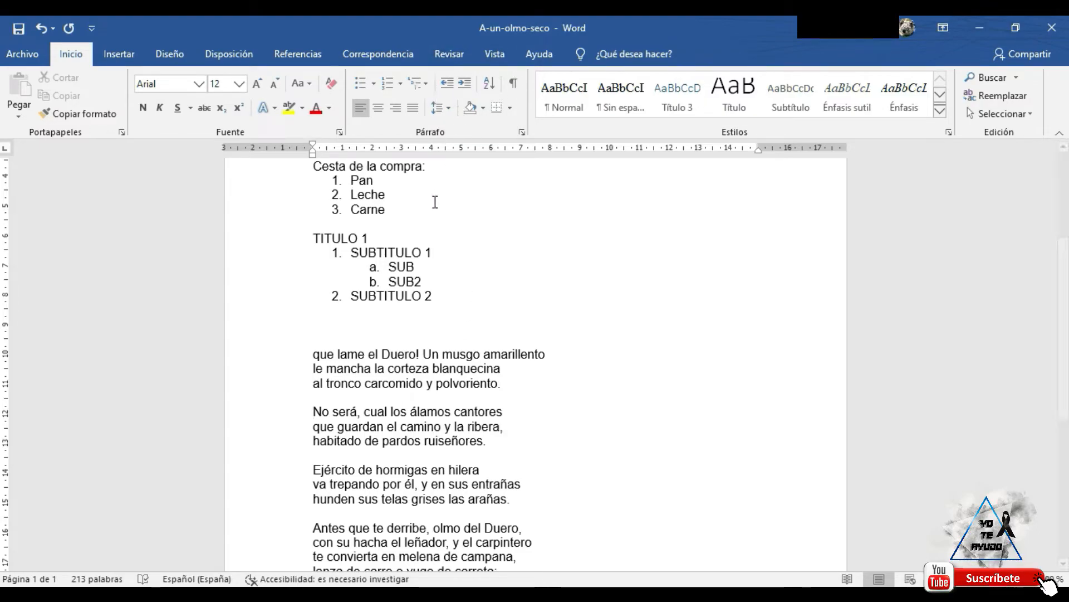
End the numbered list after "SUBTITULO 2", leave a blank line, and add the bulleted item "OTRA FRASE"
{"action": "scroll", "coordinate": [397, 329], "scroll_direction": "up", "scroll_amount": 2}
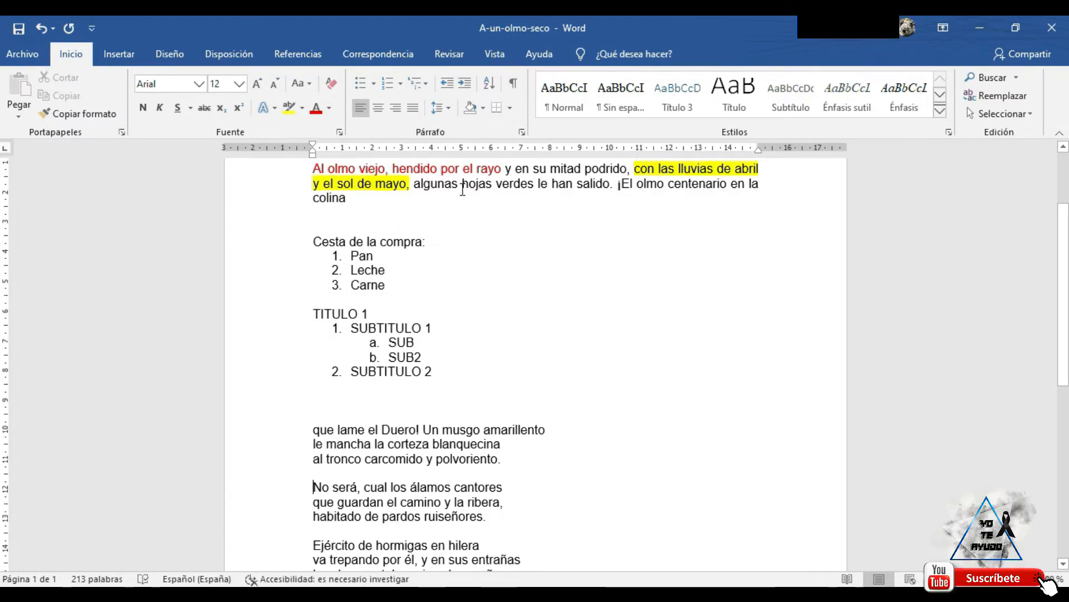
{"action": "left_click", "coordinate": [434, 371]}
{"action": "key", "text": "Return"}
{"action": "key", "text": "Return"}
{"action": "key", "text": "Return"}
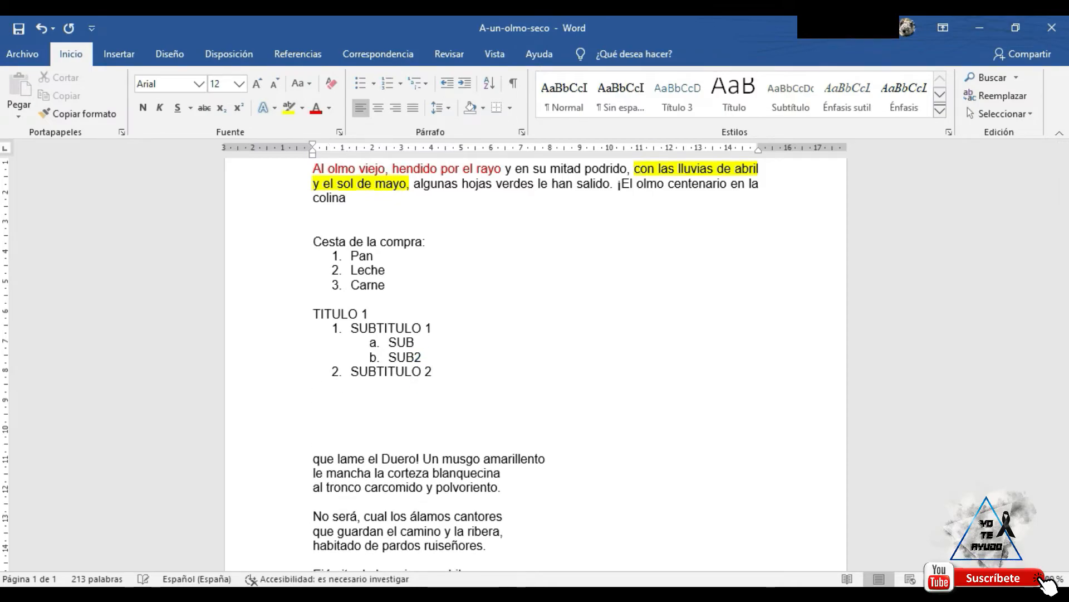
{"action": "left_click", "coordinate": [361, 82]}
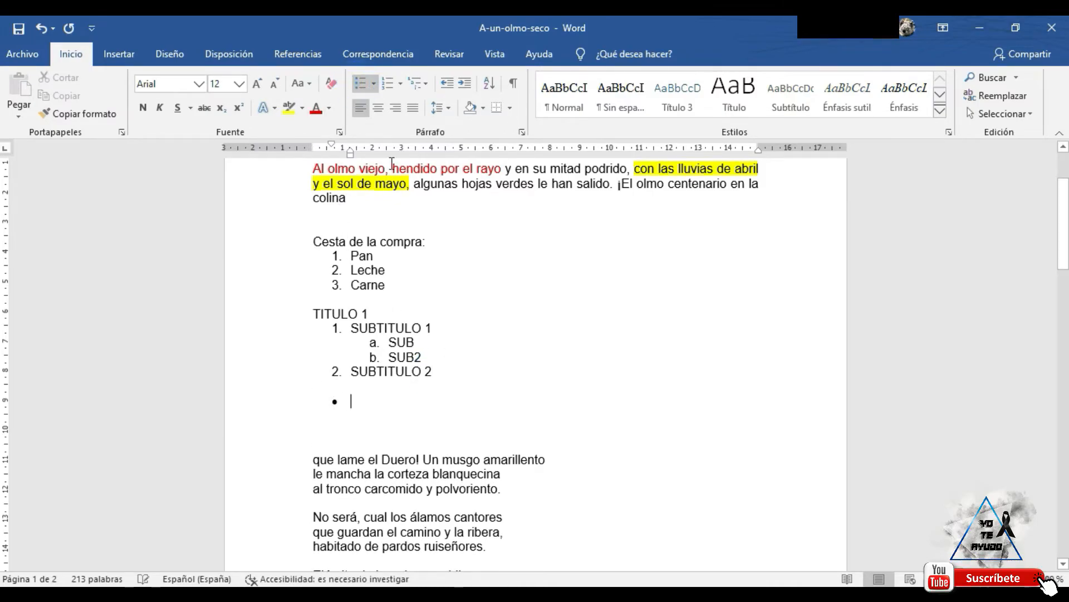
{"action": "type", "text": "OTRA FAS"}
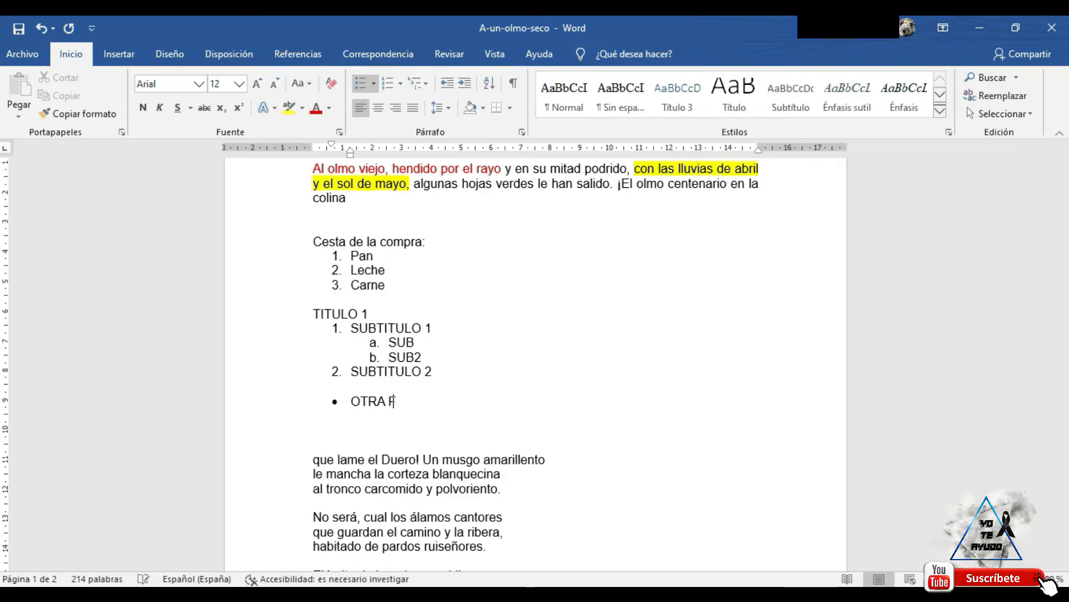
{"action": "key", "text": "BackSpace"}
{"action": "key", "text": "BackSpace"}
{"action": "type", "text": "RE"}
{"action": "key", "text": "BackSpace"}
{"action": "type", "text": "ASE"}
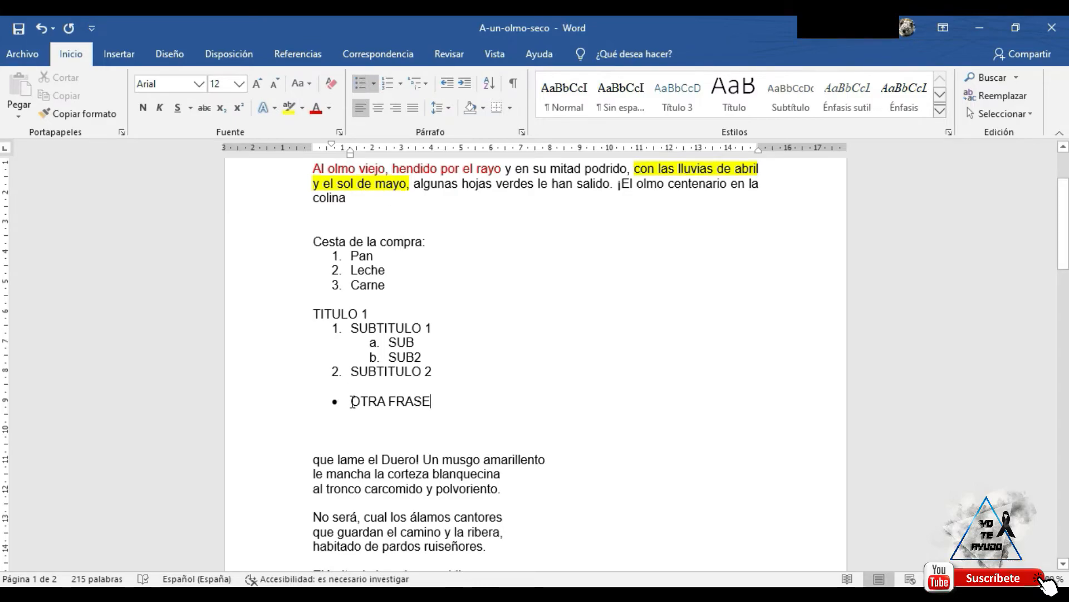
End the bulleted list after "OTRA FRASE" and leave a blank line below it
{"action": "left_click_drag", "start_coordinate": [351, 401], "coordinate": [420, 401]}
{"action": "left_click", "coordinate": [334, 401]}
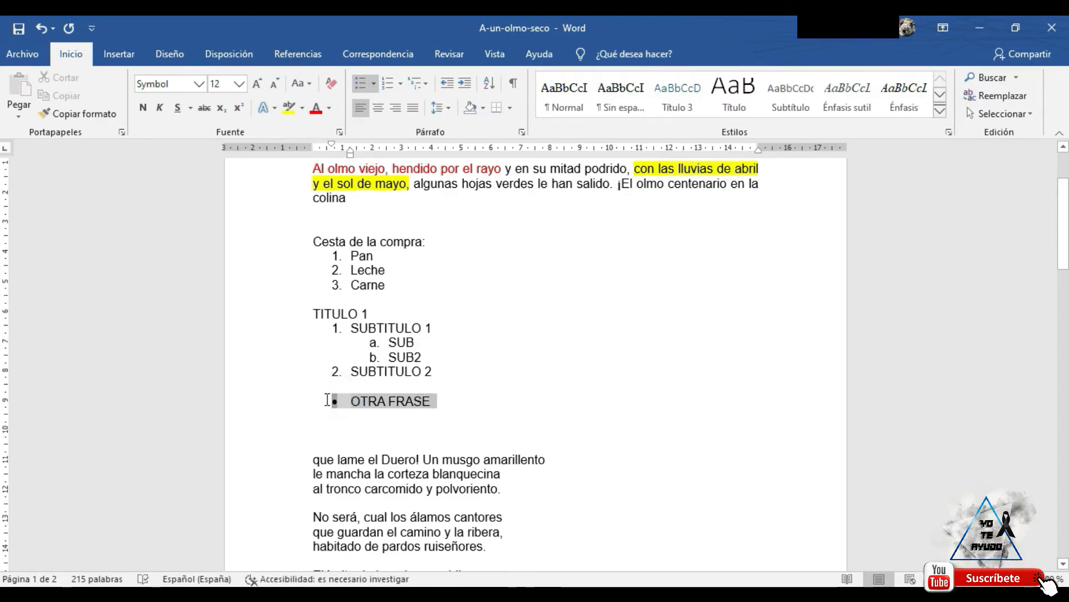
{"action": "left_click", "coordinate": [439, 409]}
{"action": "key", "text": "Return"}
{"action": "key", "text": "Return"}
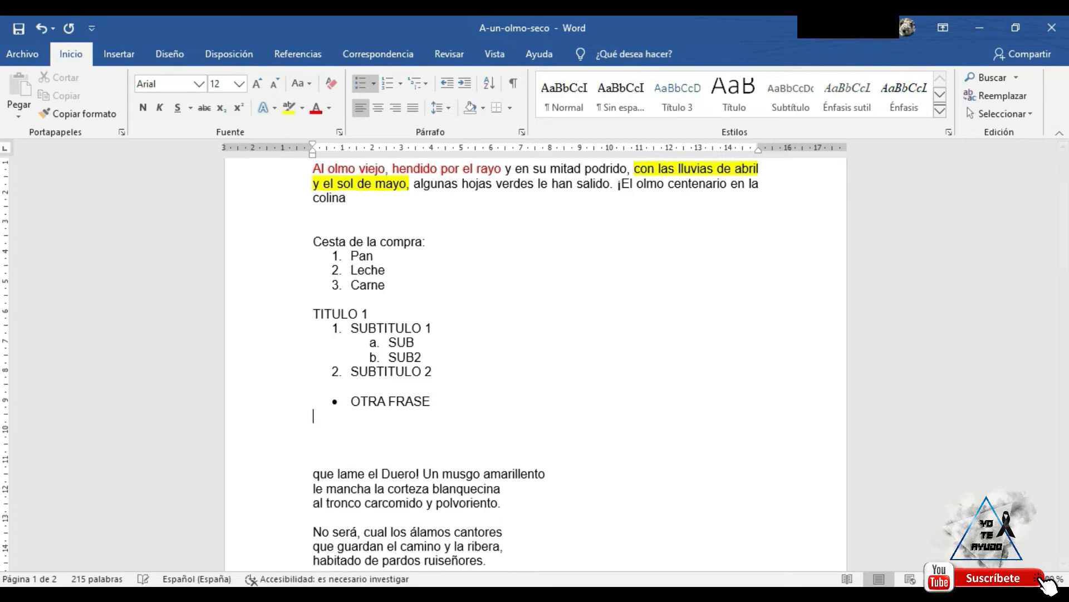
{"action": "key", "text": "Return"}
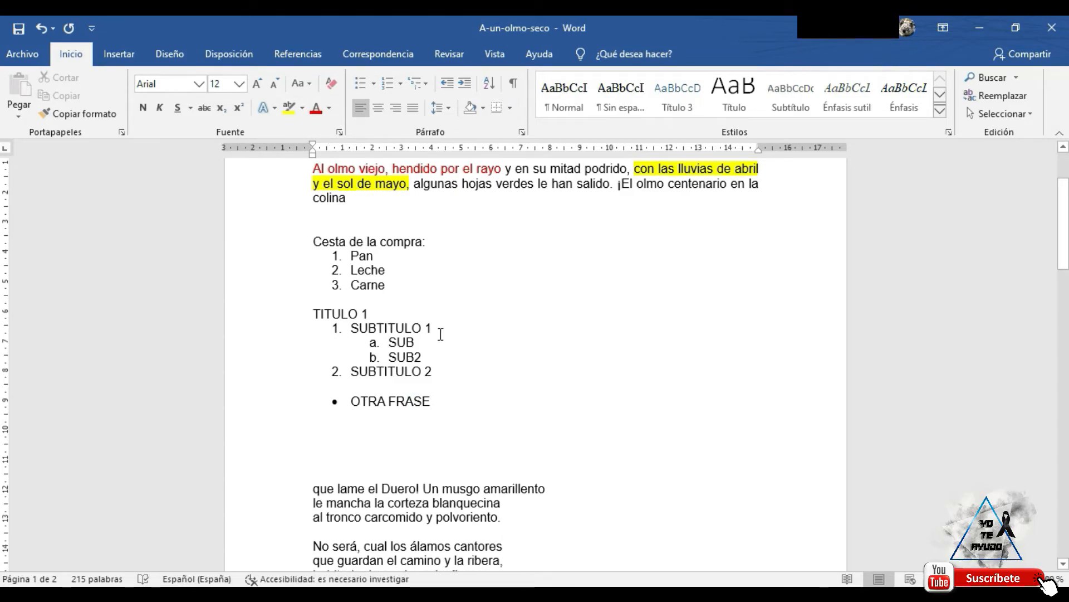
Start a multilevel list in the 1), a), i) format with the item "PRIMERO", demote the next item one level, and choose the same format again
{"action": "left_click", "coordinate": [419, 83]}
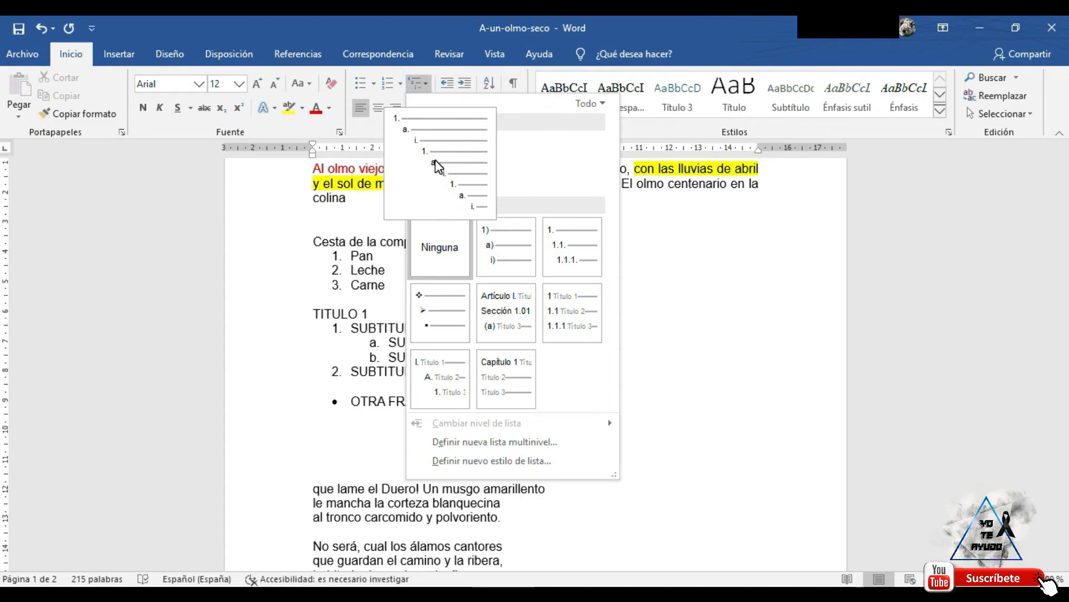
{"action": "left_click", "coordinate": [496, 252]}
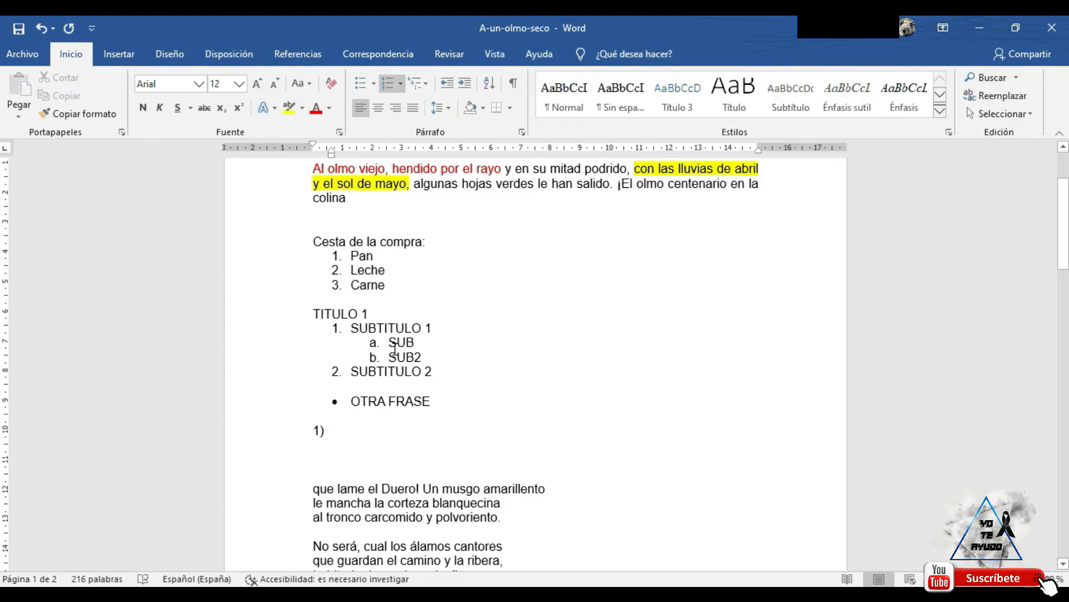
{"action": "type", "text": "PRIMERO"}
{"action": "key", "text": "Return"}
{"action": "key", "text": "Tab"}
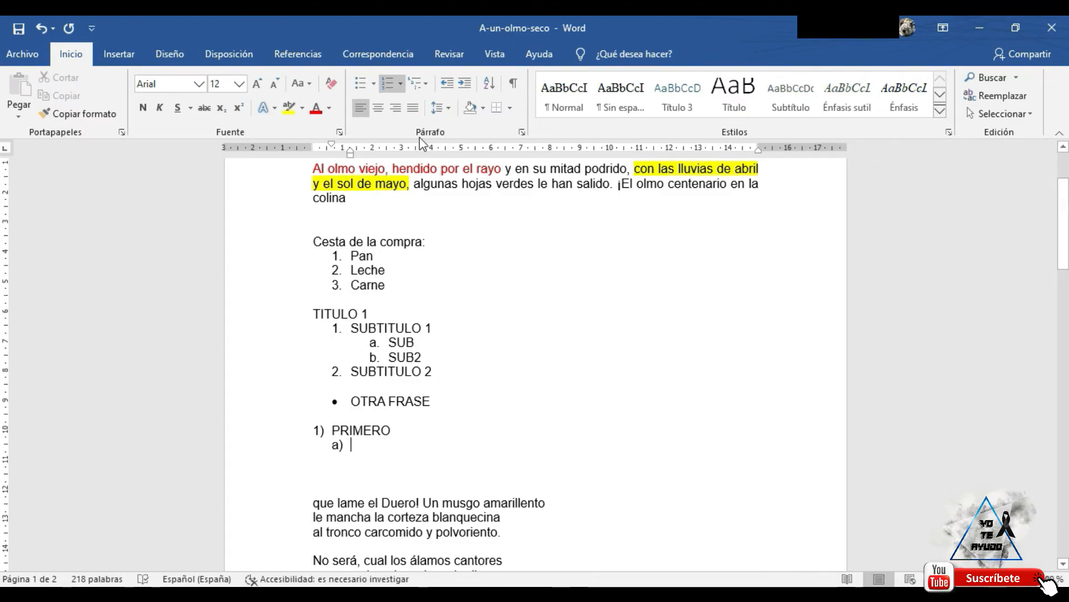
{"action": "left_click", "coordinate": [418, 86]}
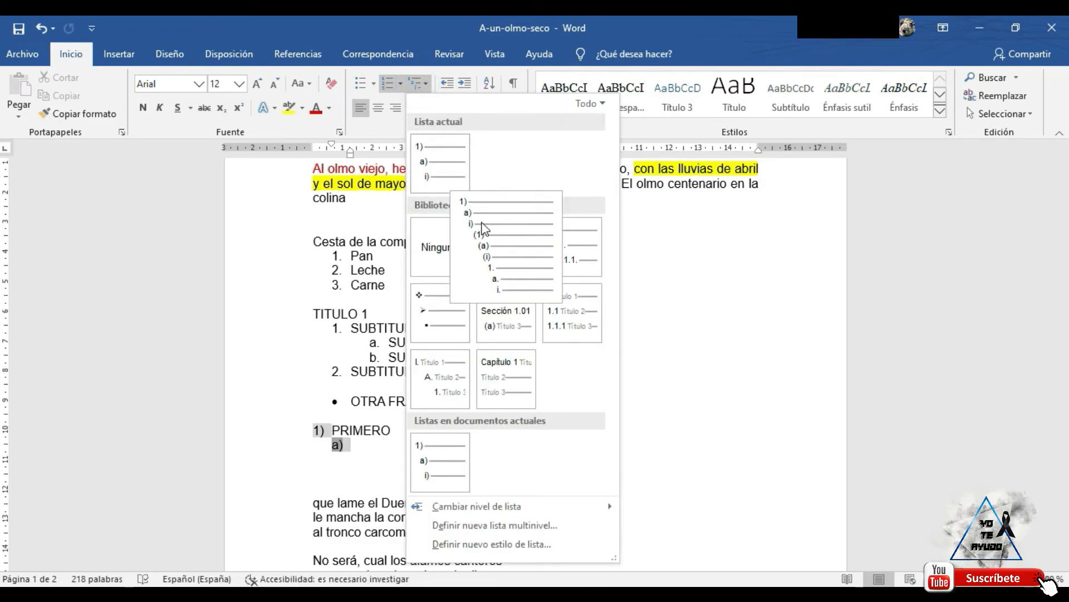
{"action": "left_click", "coordinate": [493, 252]}
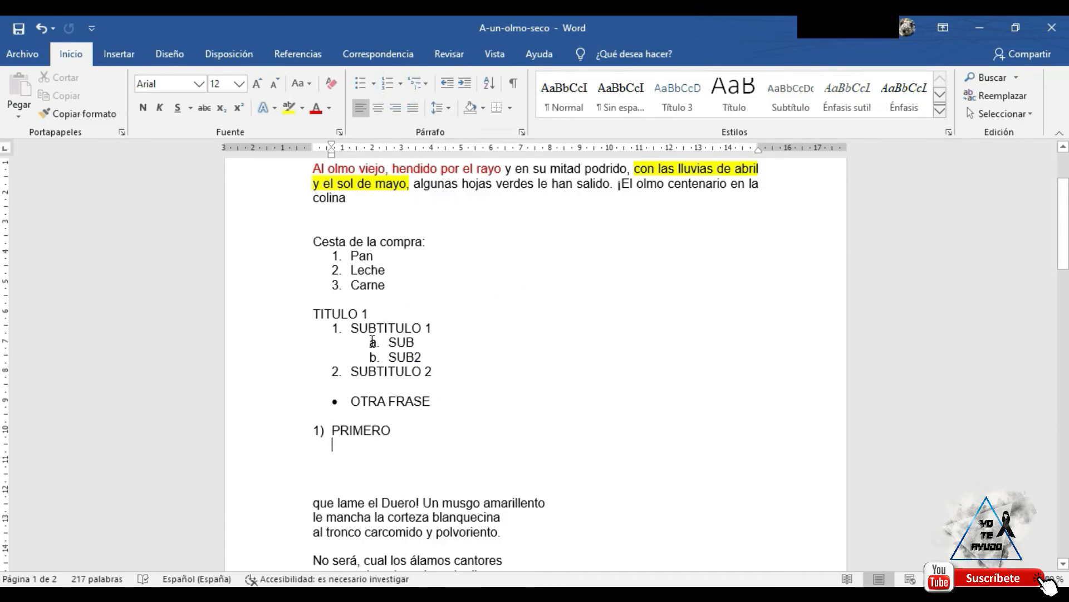